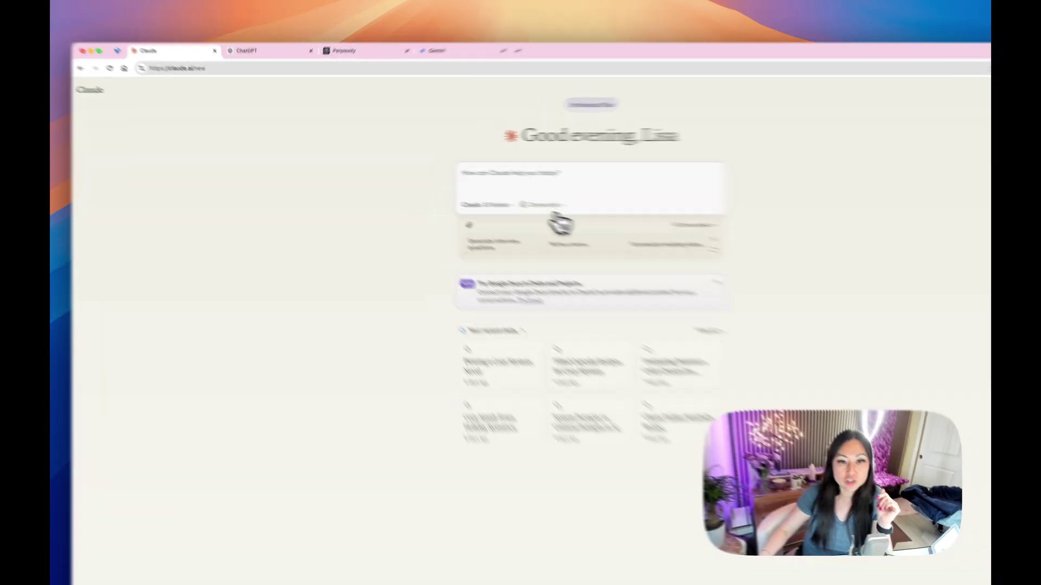
Peek at the available response styles and dismiss the style chooser
click(484, 190)
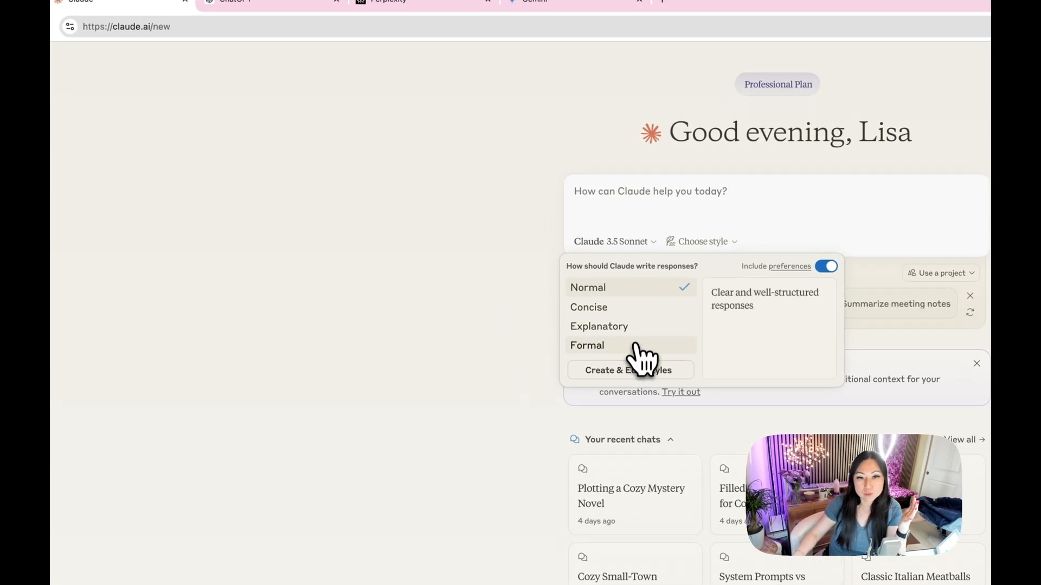
click(415, 285)
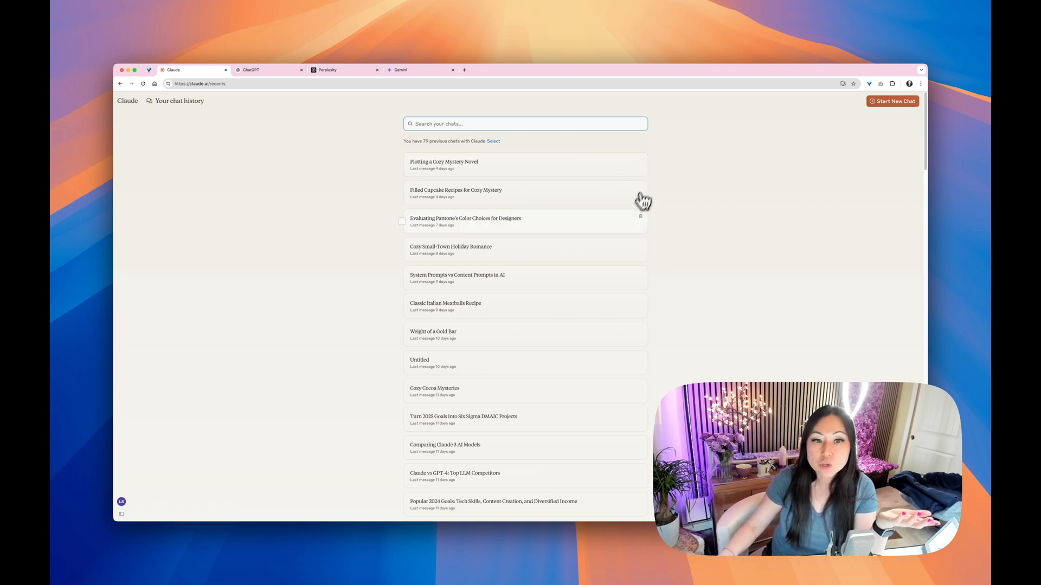
Delete the 'Evaluating Pantone's Color Choices for Designers' chat and confirm the deletion
click(643, 218)
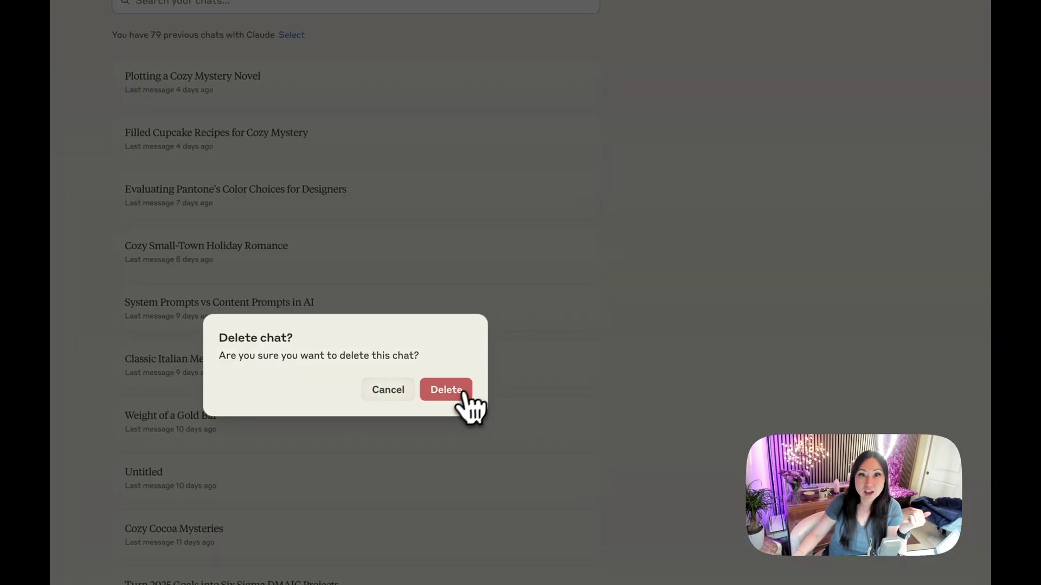
click(447, 389)
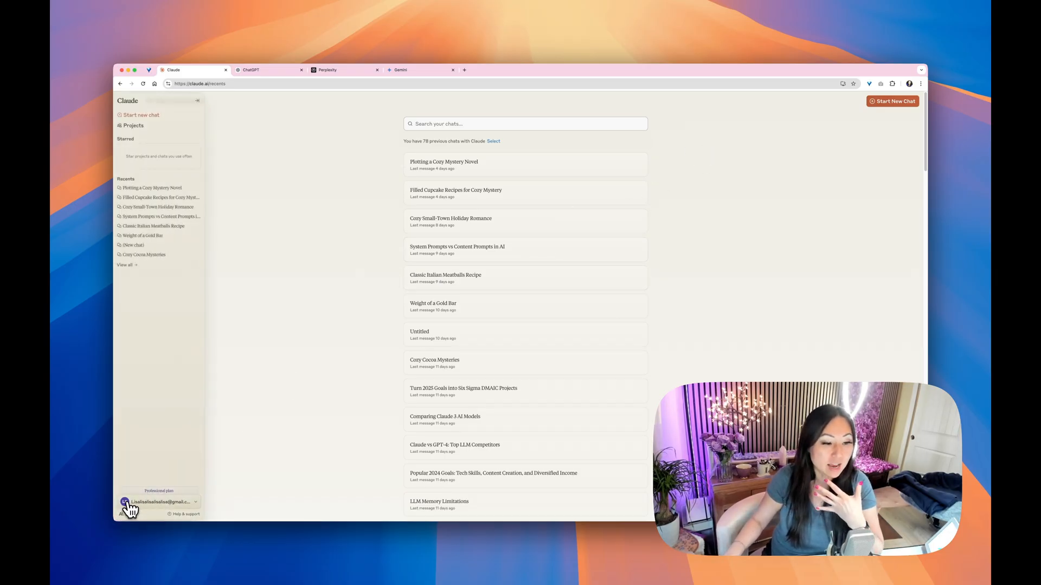
Reach the account settings and focus the personal preferences field for responses
click(187, 502)
mouse_move(154, 318)
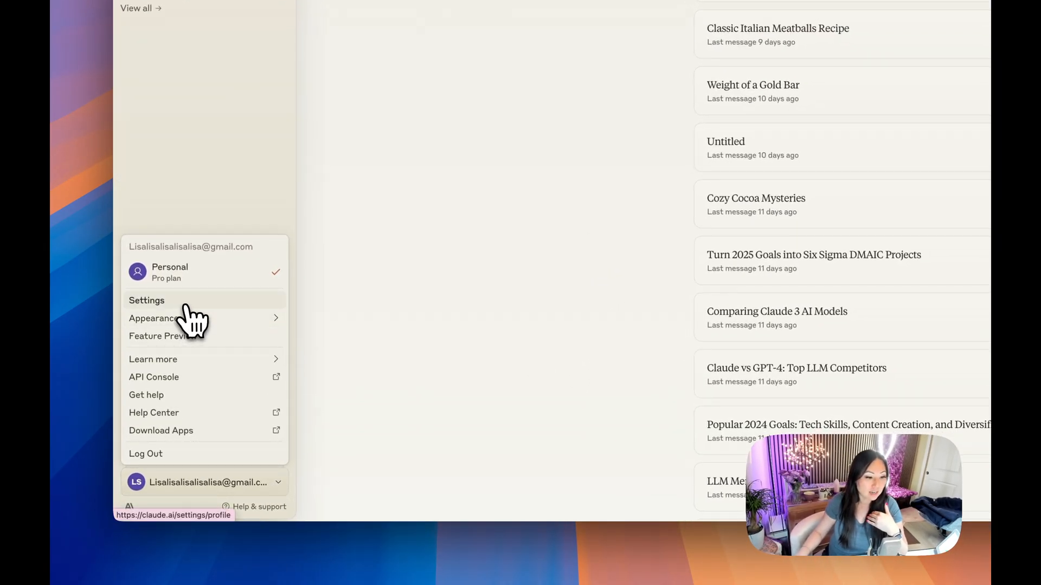
click(147, 300)
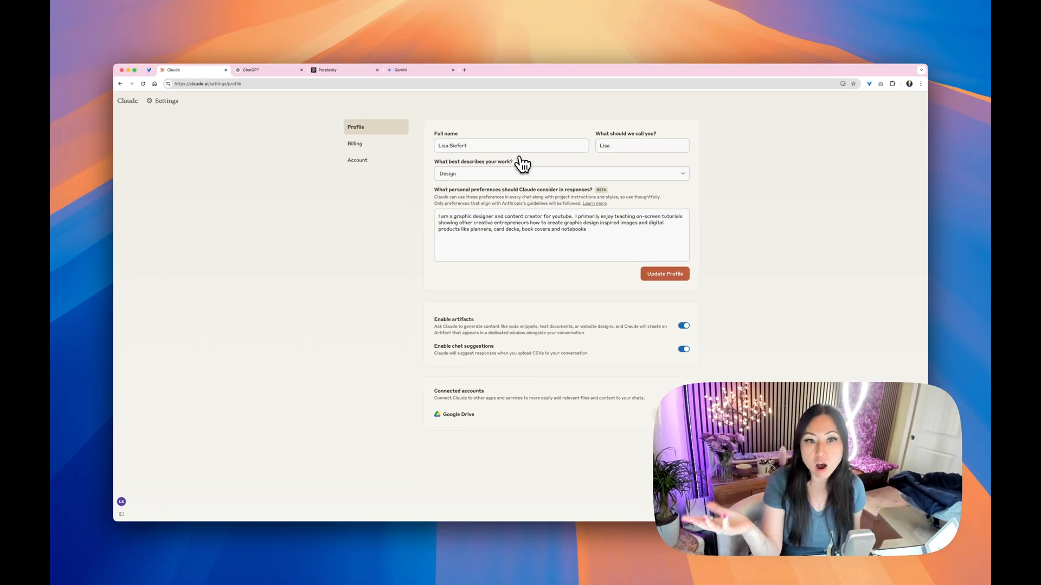
click(556, 232)
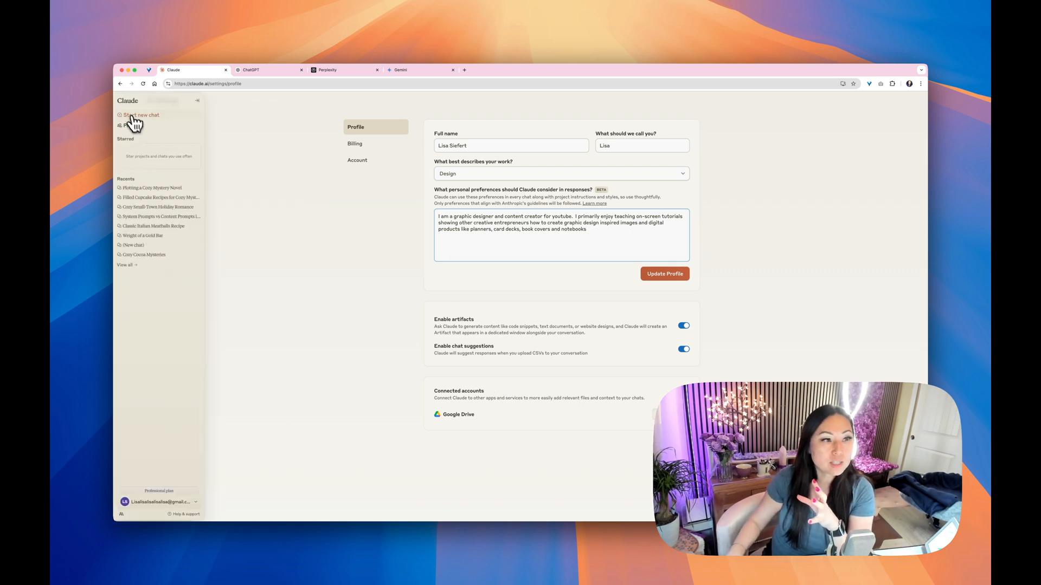
Start a new chat, revisit settings and the projects list, then show the full history of 78 chats
click(131, 116)
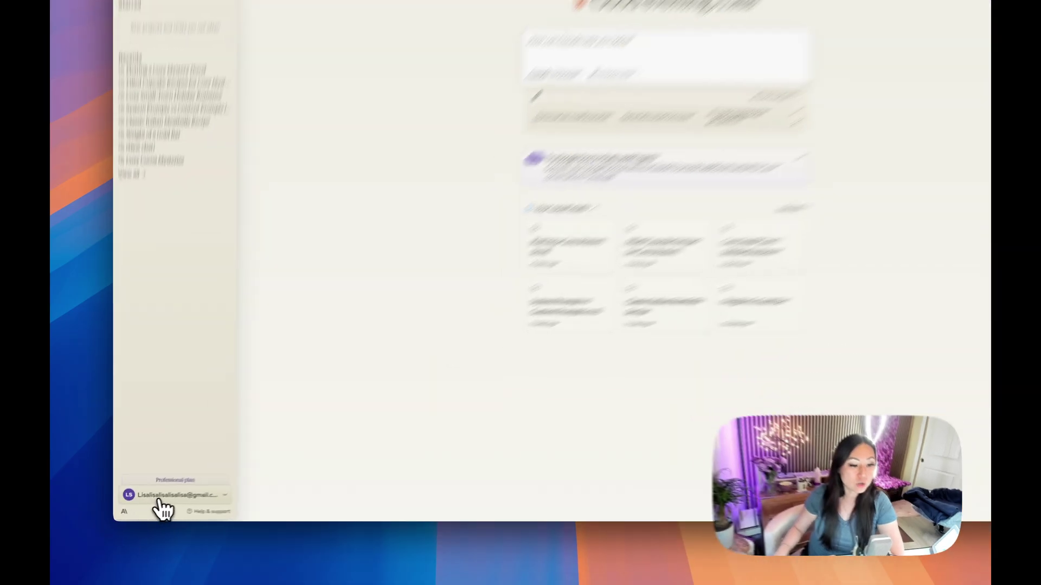
click(130, 502)
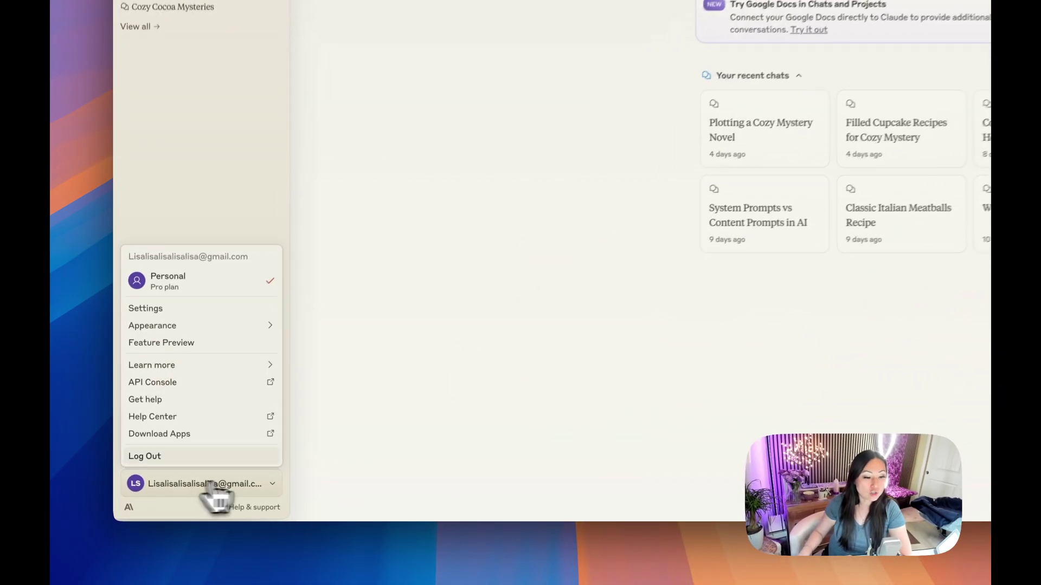
click(224, 308)
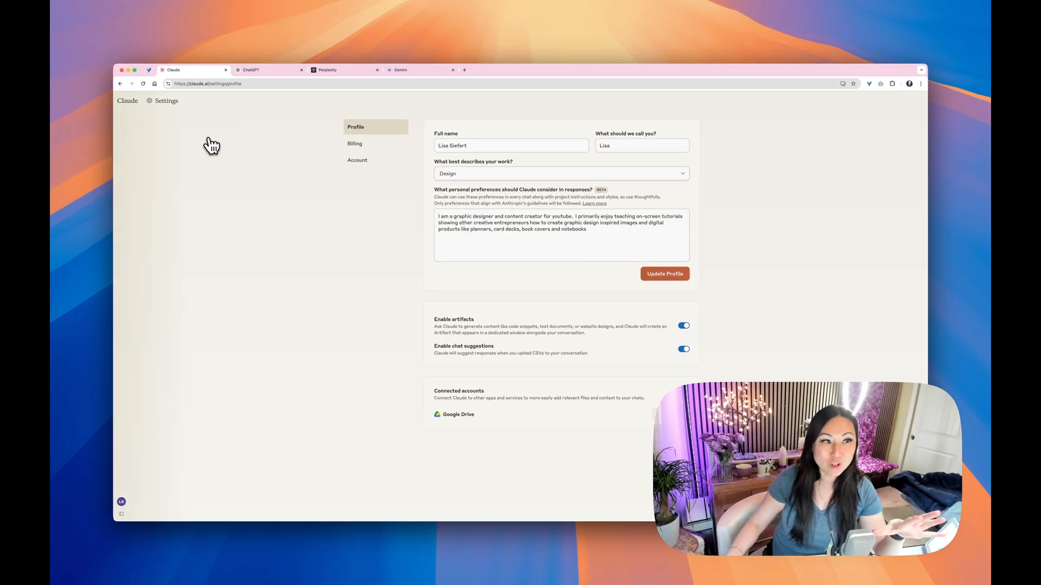
mouse_move(127, 108)
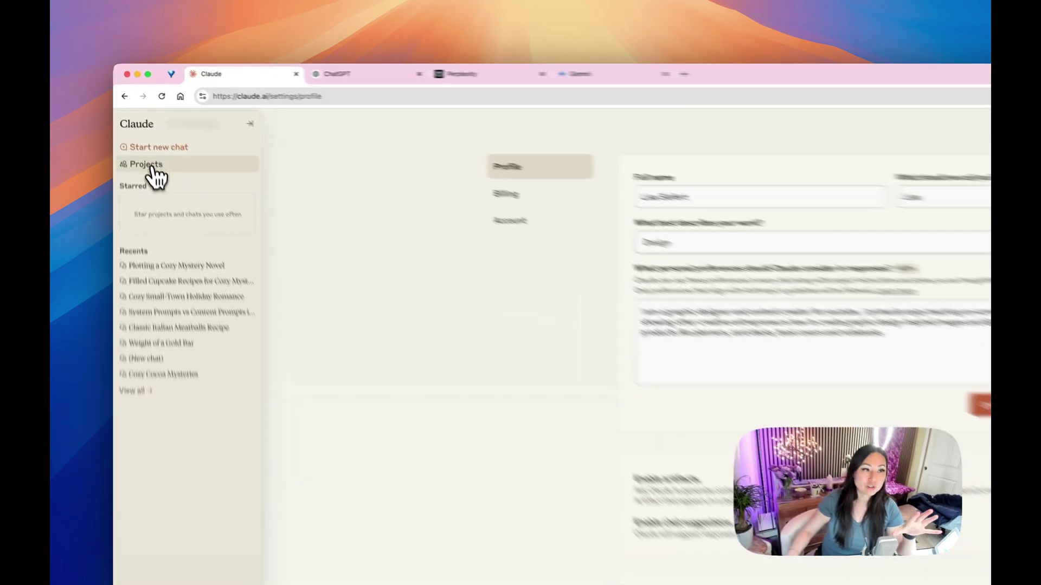
click(133, 125)
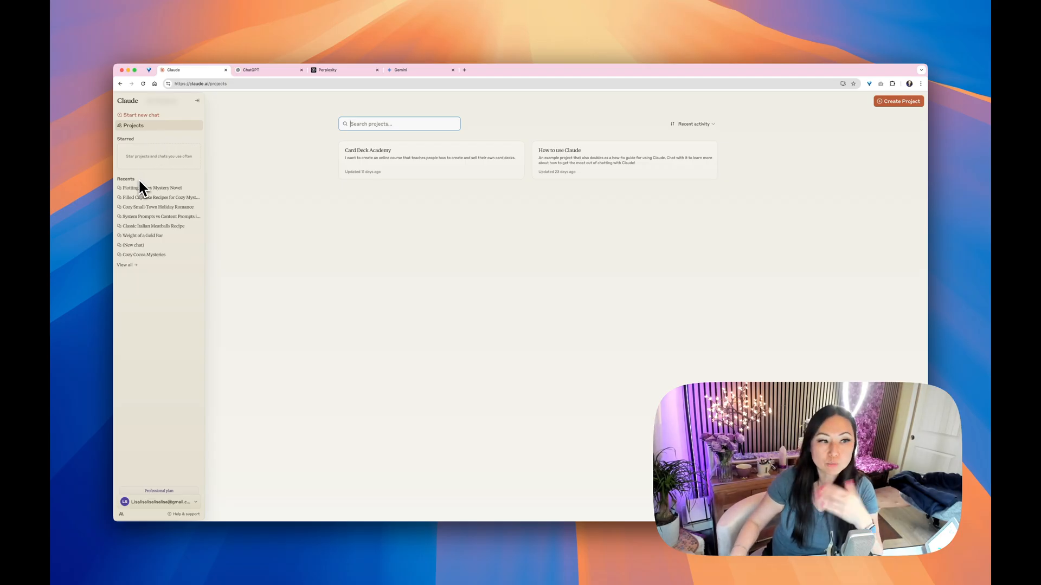
click(126, 264)
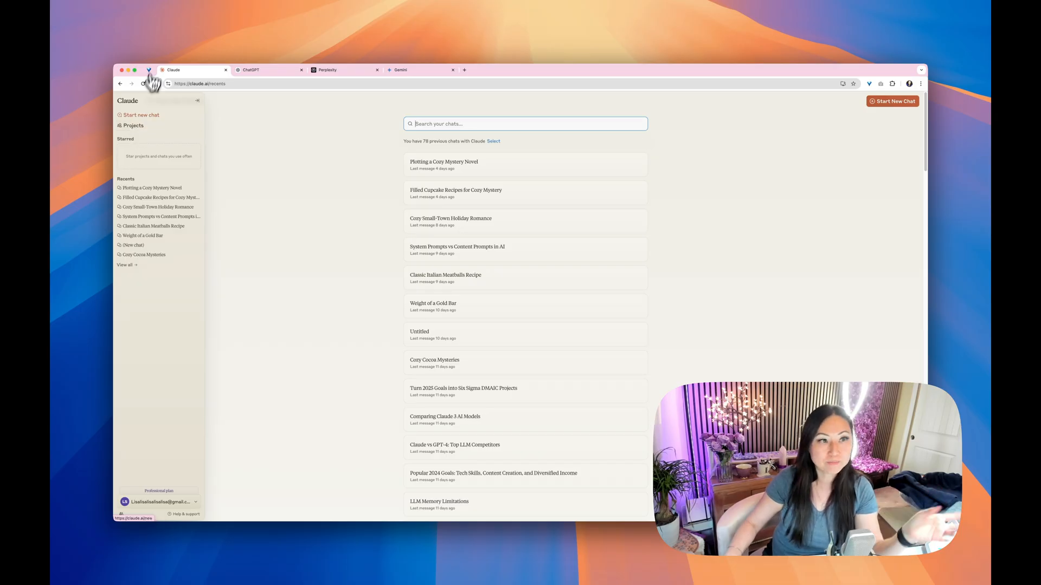
Switch to ChatGPT and send the question asking to elaborate on the brand color
click(252, 70)
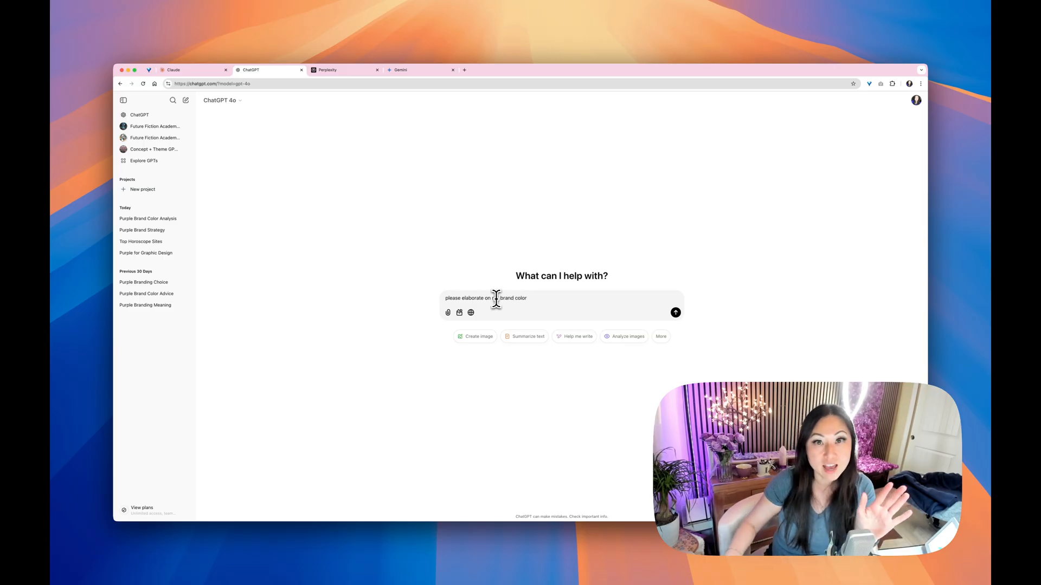
key(Return)
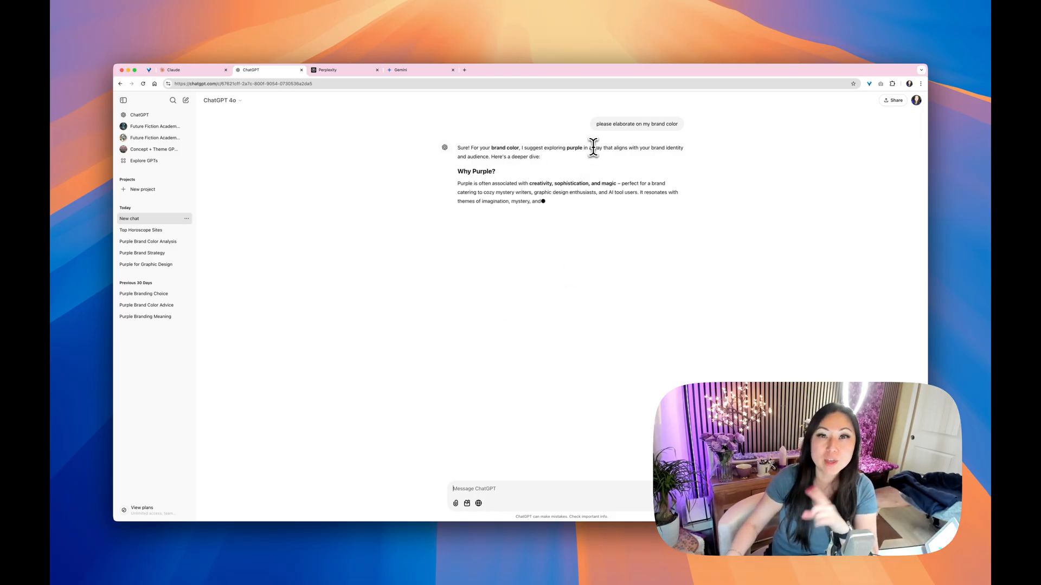
Reach the saved memories list under Personalization in ChatGPT settings
click(913, 100)
click(838, 220)
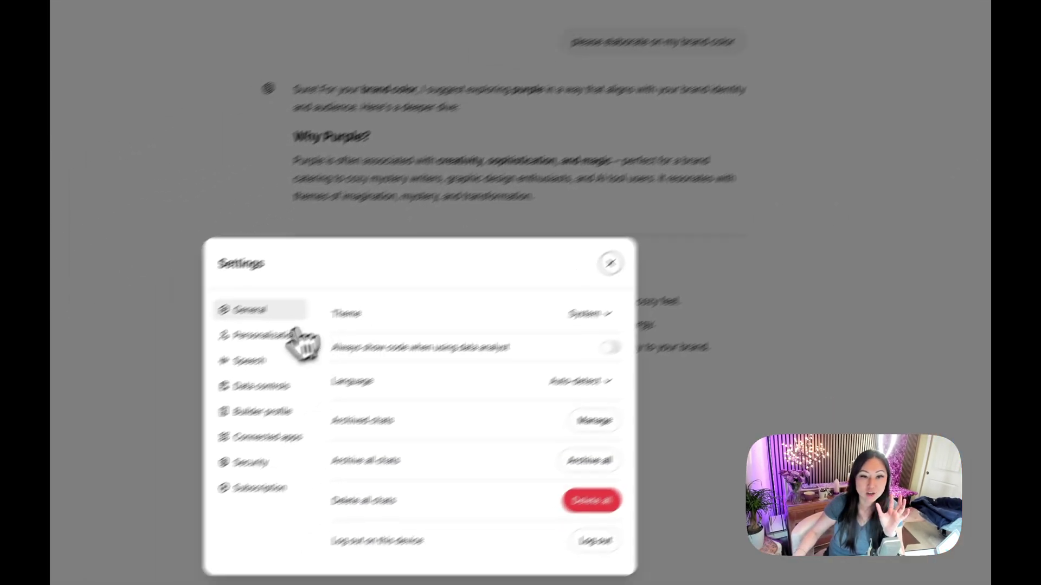
click(346, 309)
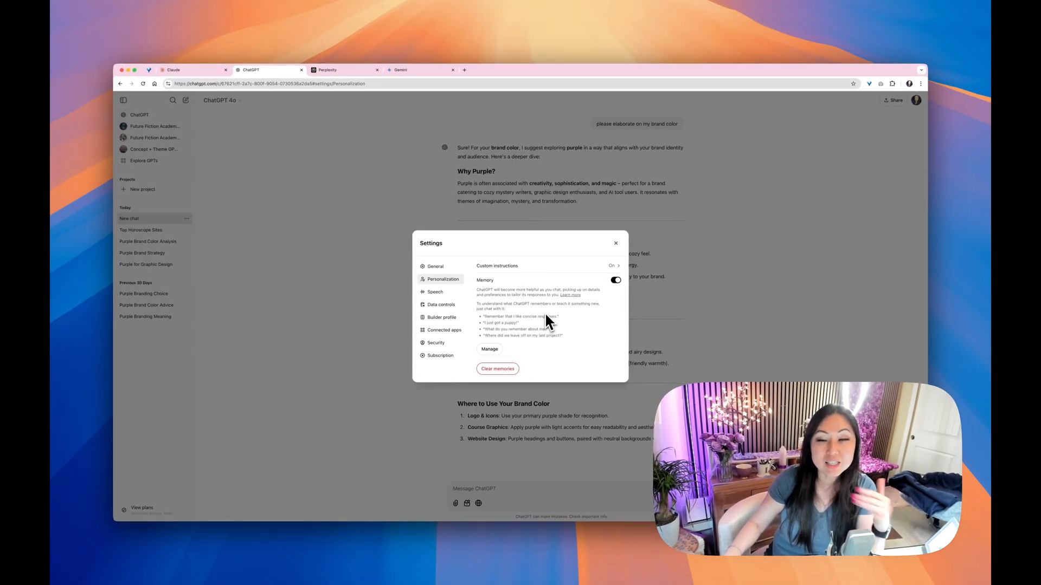
click(495, 351)
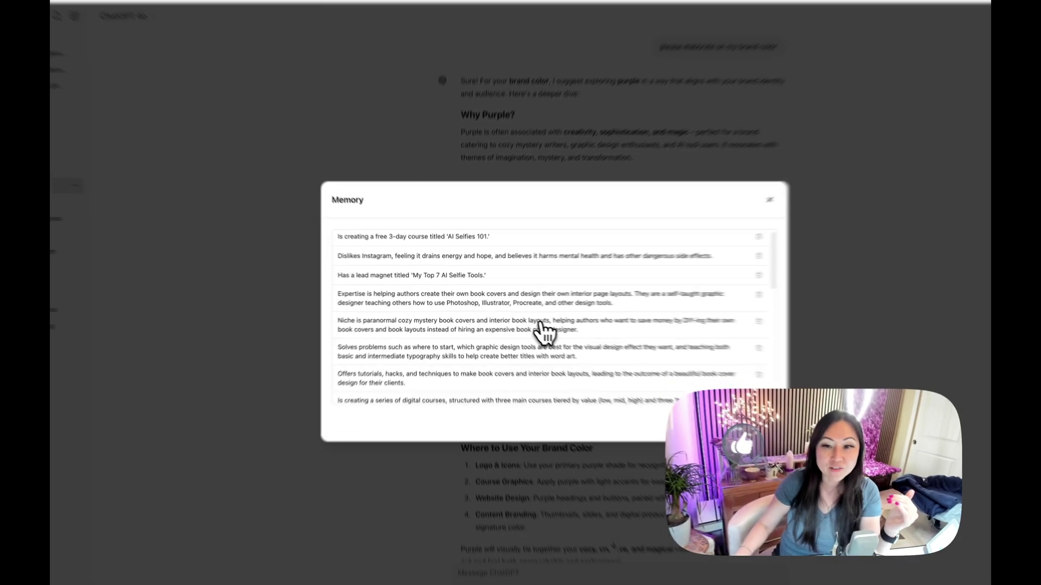
scroll(536, 326, down, 4)
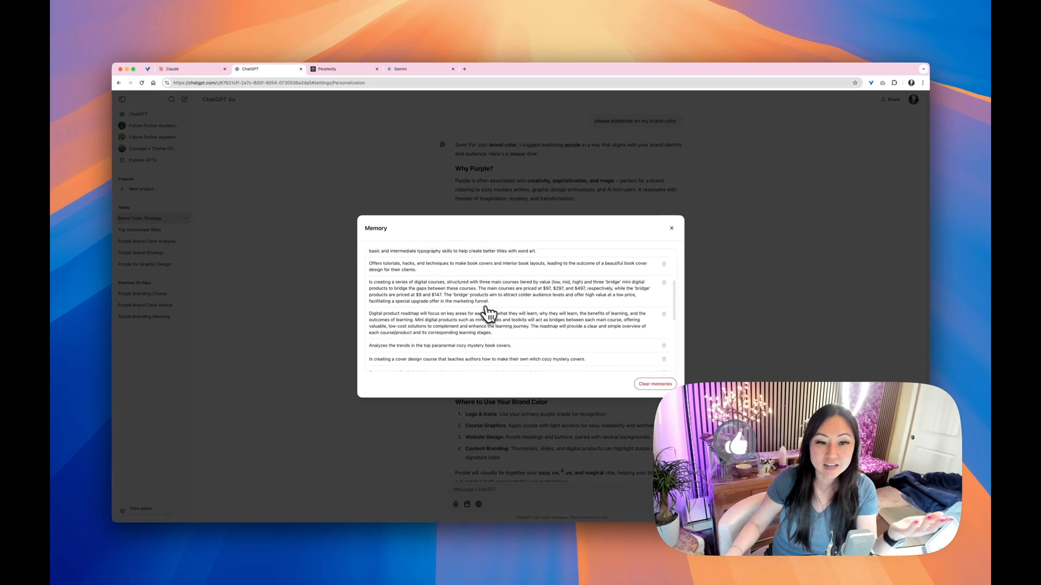
scroll(520, 321, down, 1)
scroll(560, 297, up, 4)
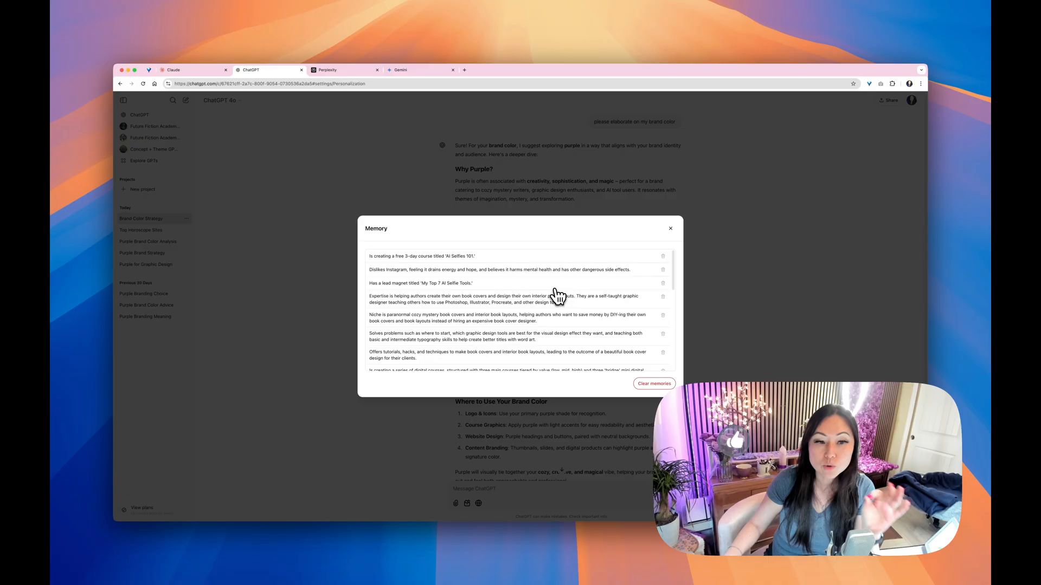
Forget the memory about disliking Instagram and close the memories list
click(662, 269)
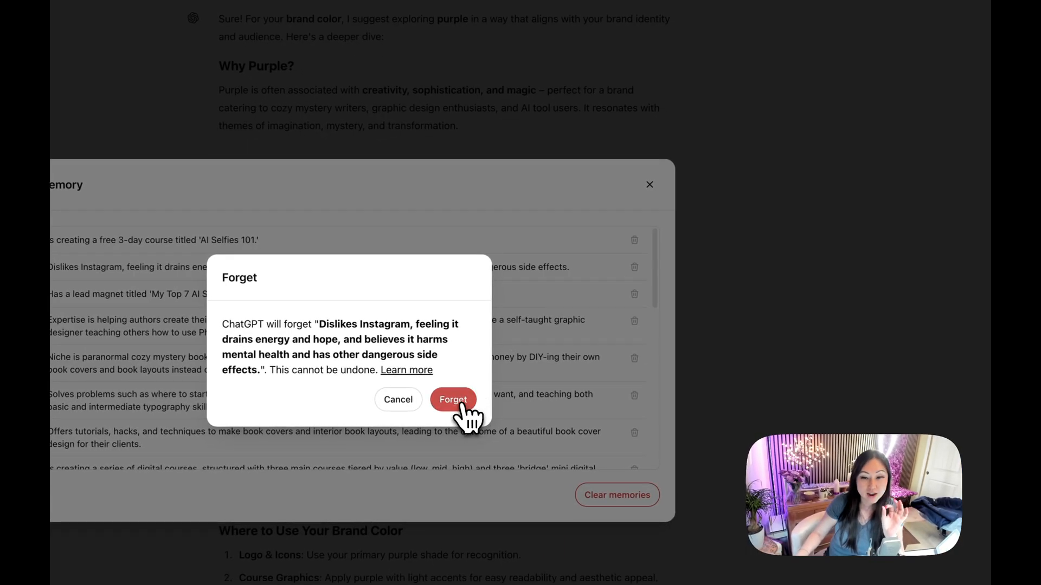
click(453, 399)
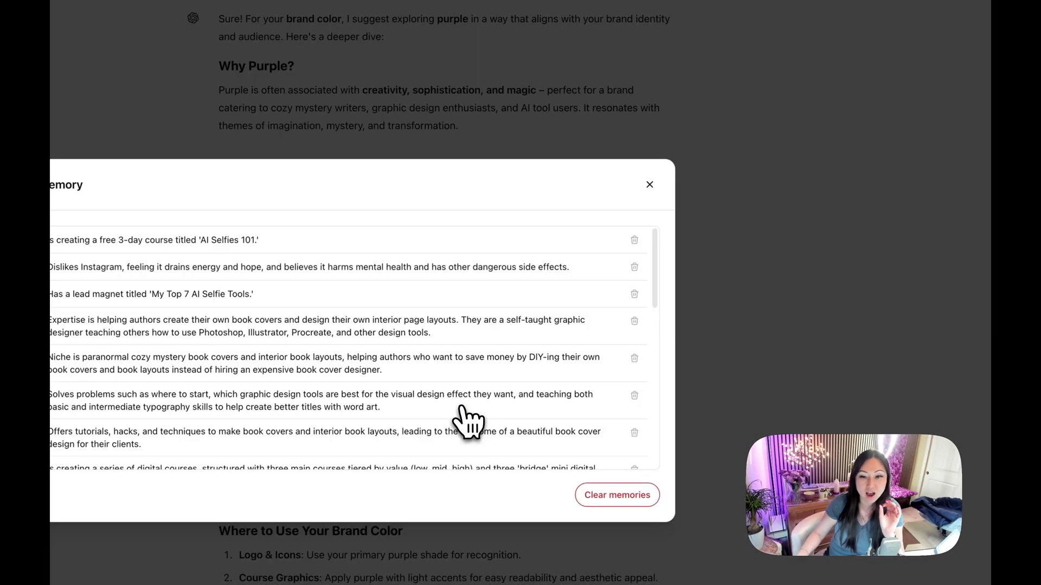
click(649, 184)
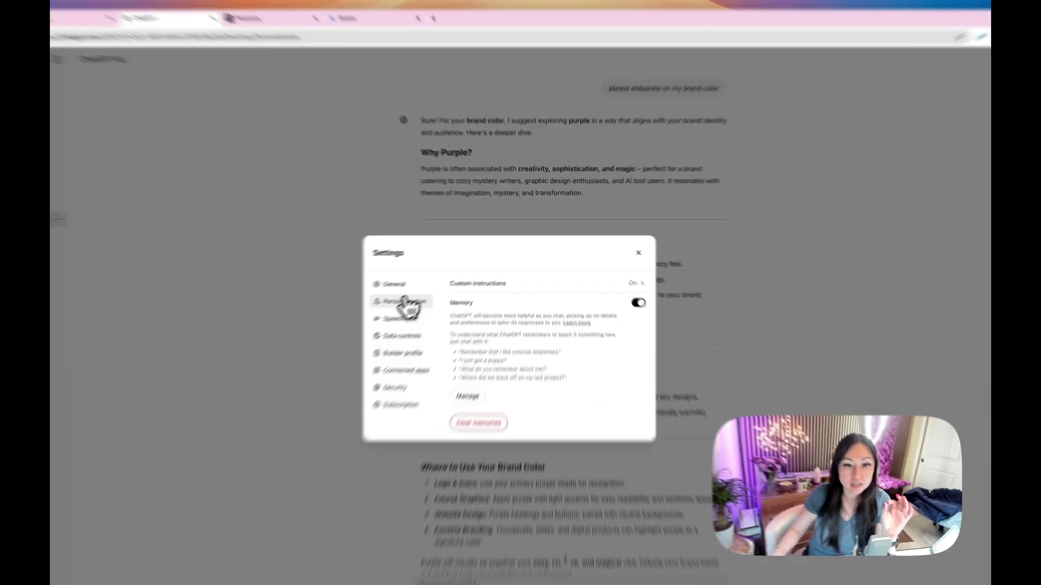
Return to general settings, close them and bring up the profile menu
click(436, 267)
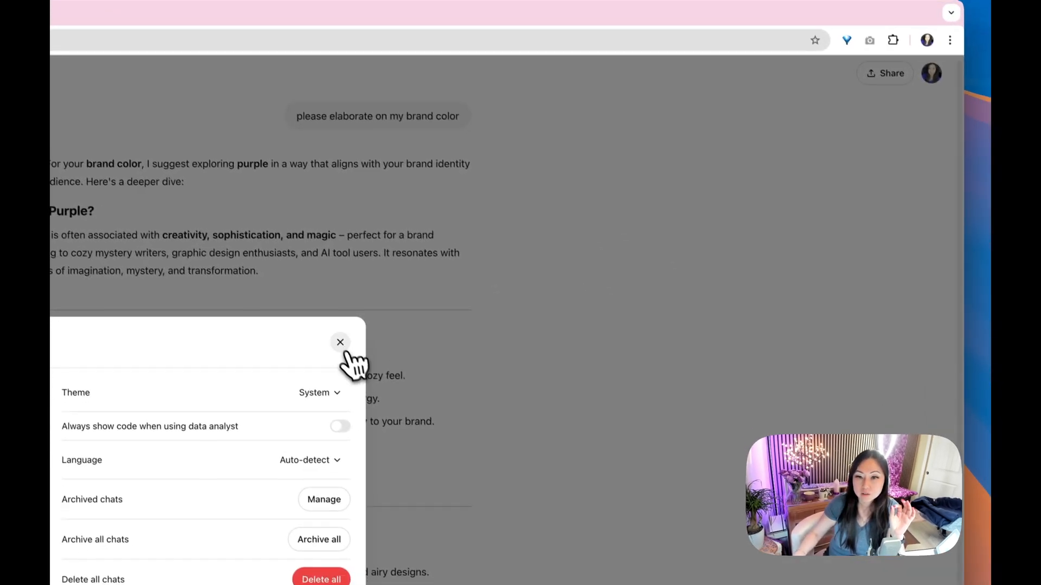
click(680, 254)
click(897, 130)
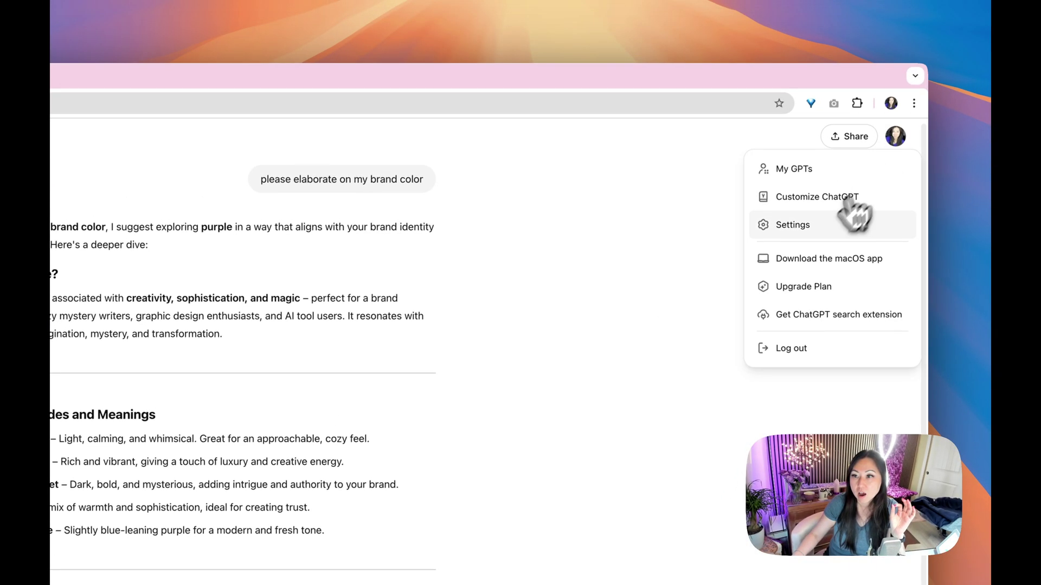
Review the custom instructions for how ChatGPT should respond, then cancel without saving
click(816, 198)
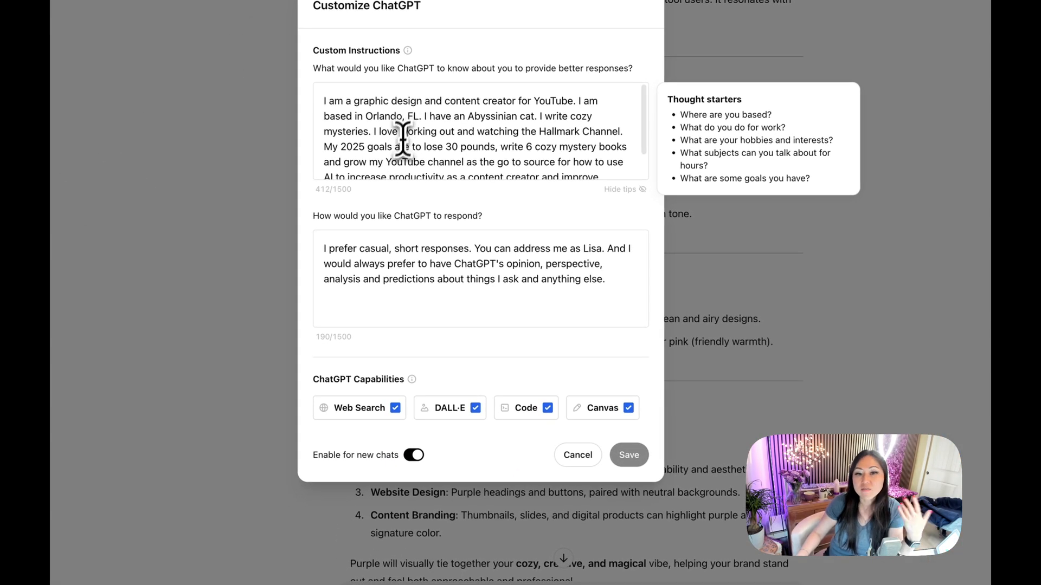
click(396, 272)
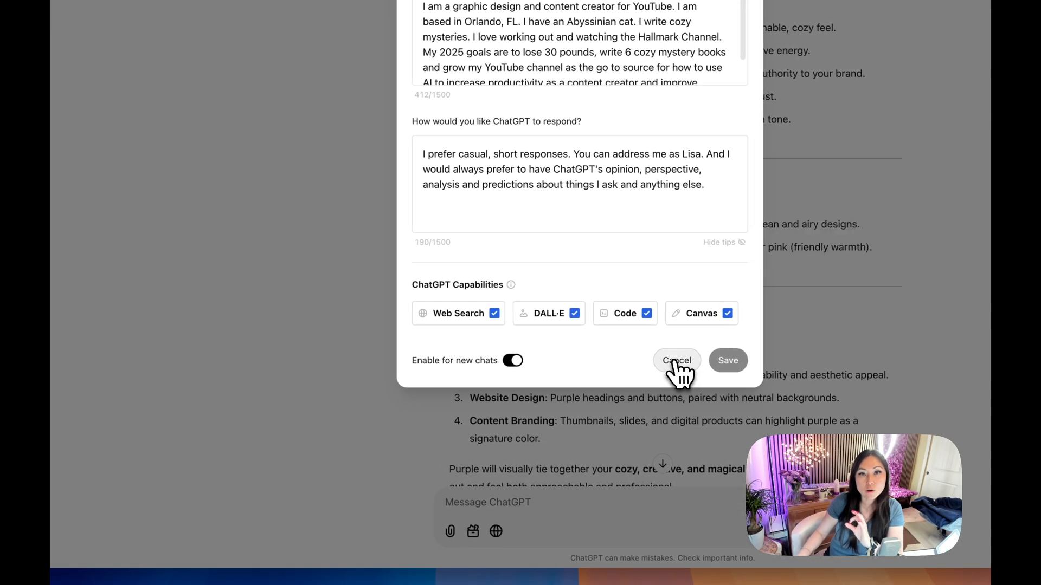
click(678, 360)
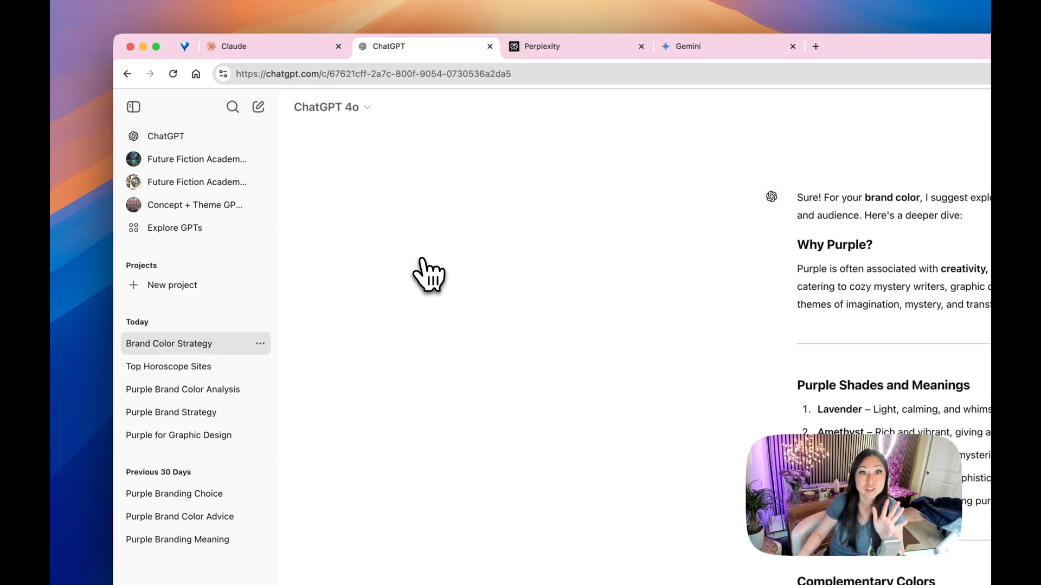
click(172, 284)
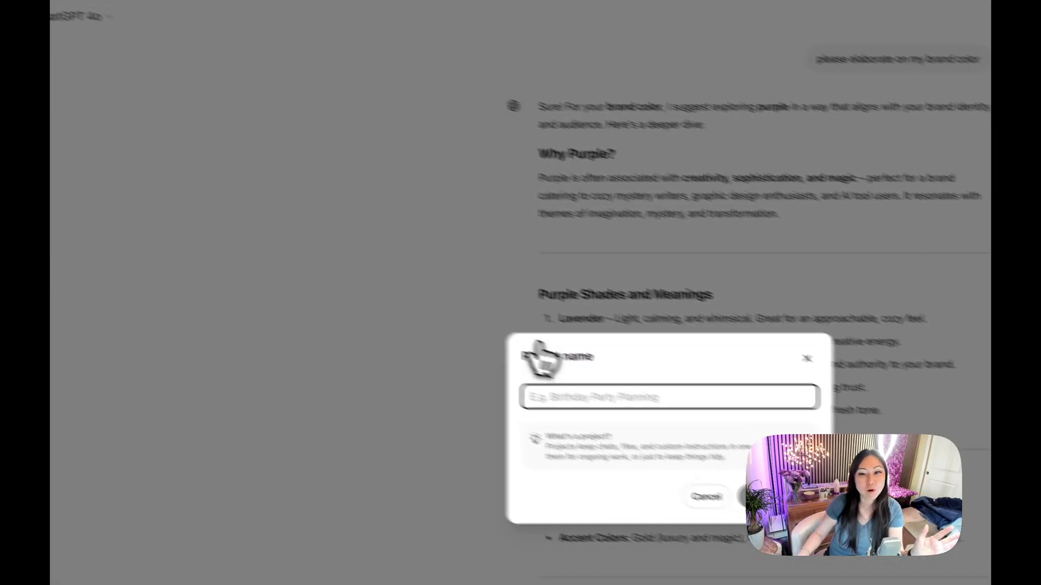
click(807, 359)
click(228, 73)
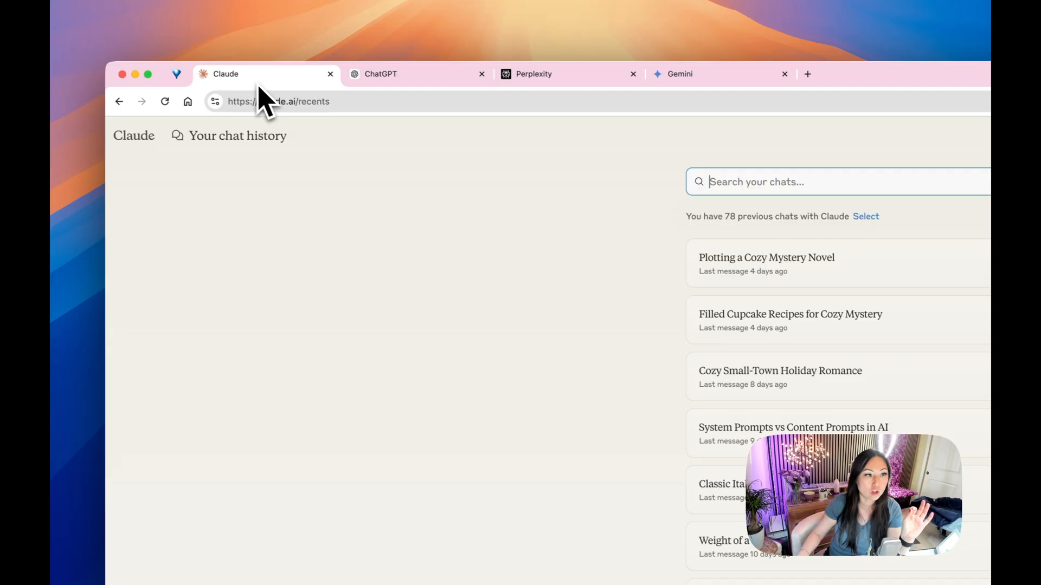
mouse_move(203, 171)
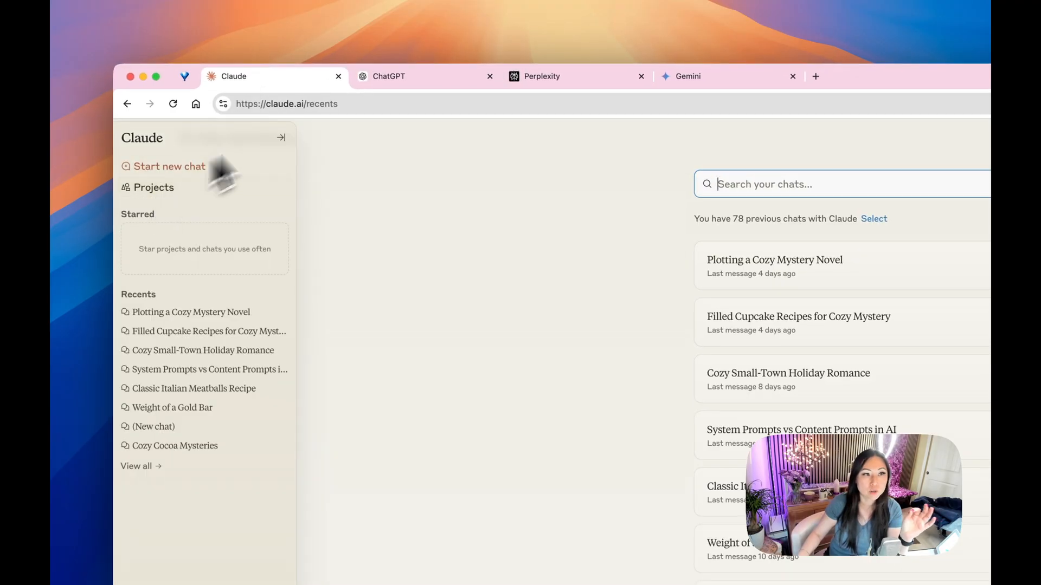
click(419, 76)
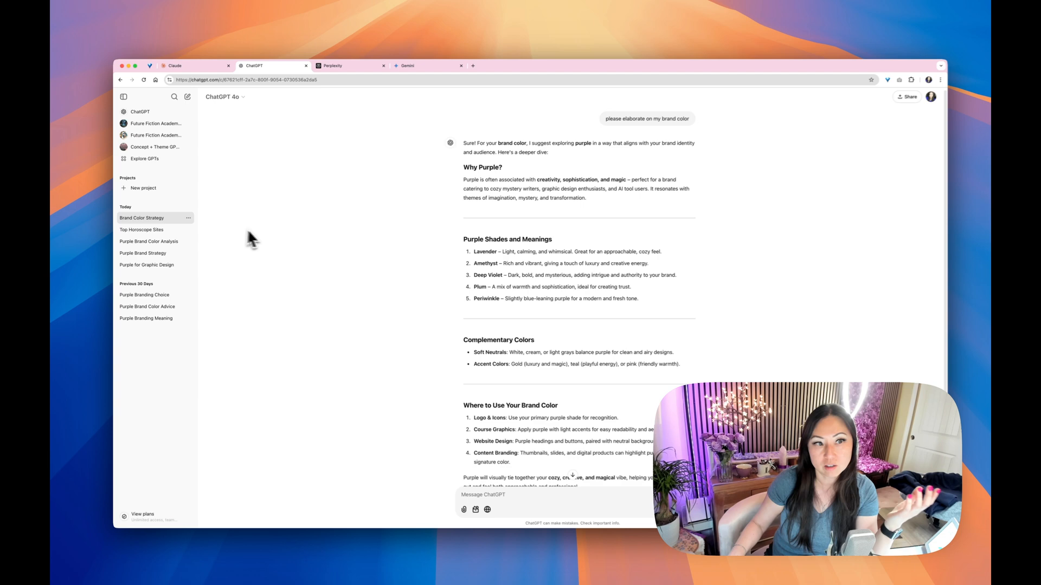
Leave Perplexity incognito for the signed-in account and submit the brand color question
click(326, 72)
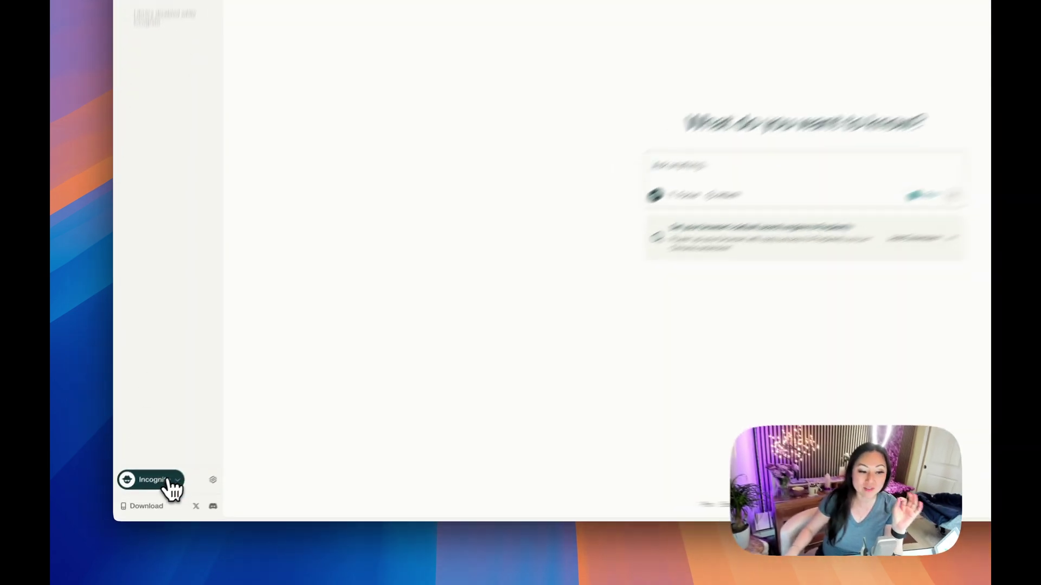
click(136, 495)
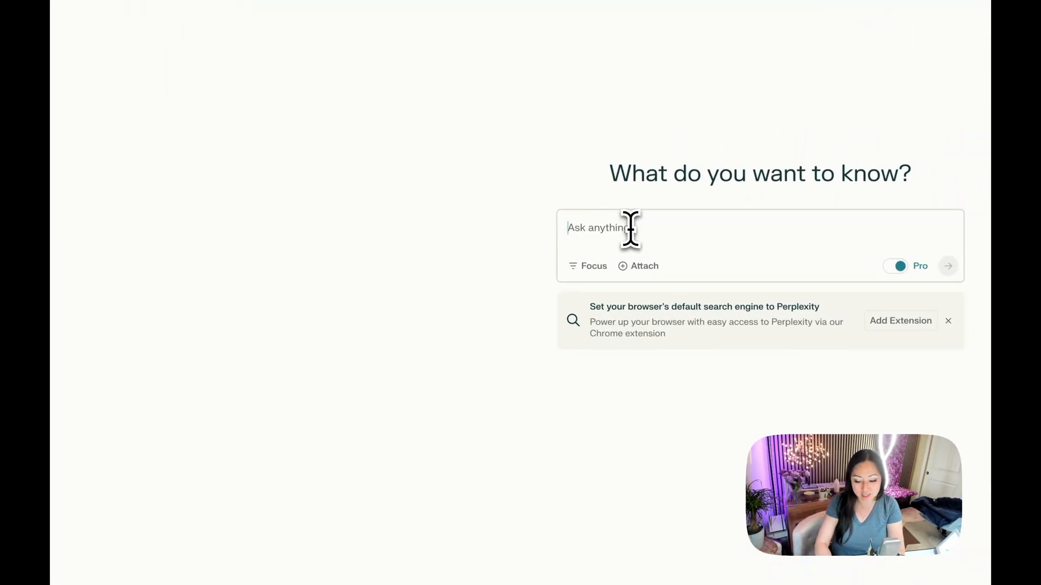
text(please el)
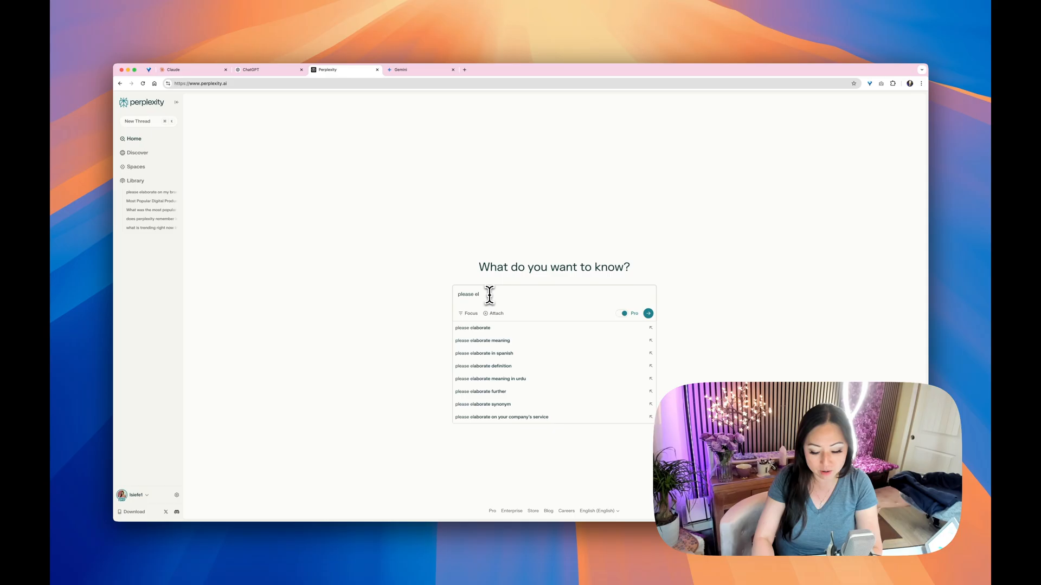
key(BackSpace)
key(ctrl+a)
text(palette)
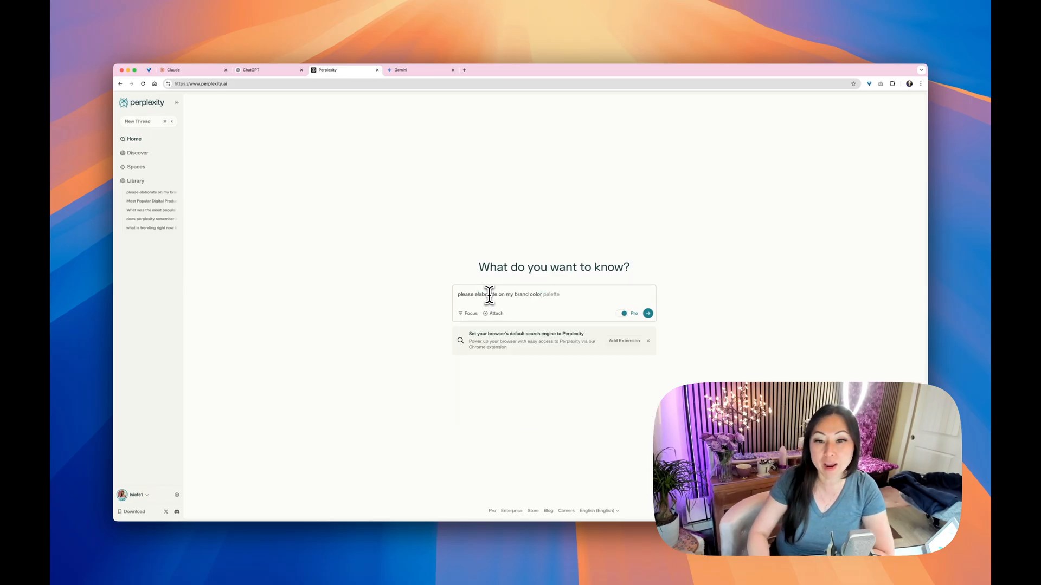
key(Return)
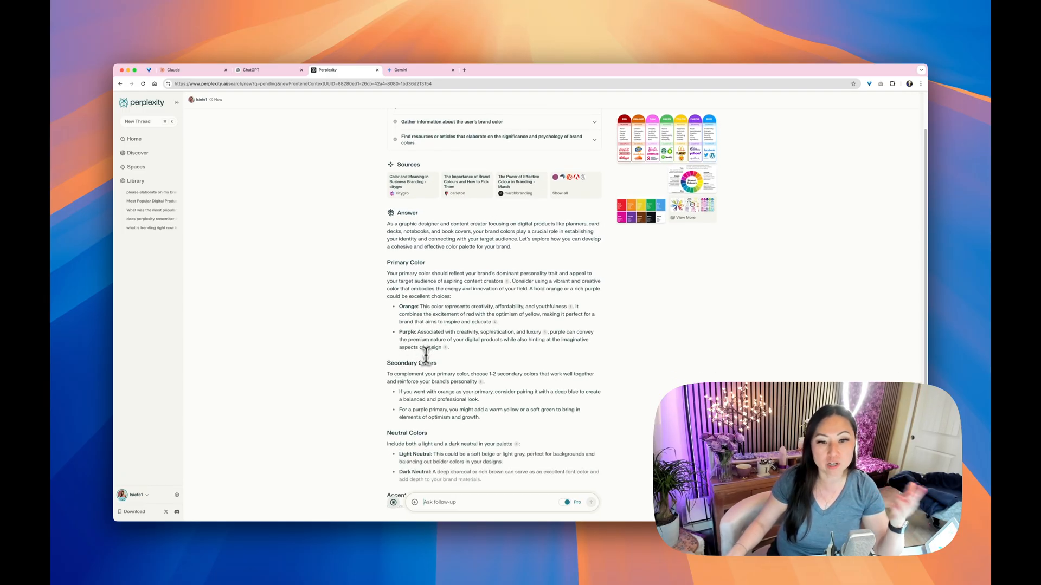
scroll(431, 382, down, 3)
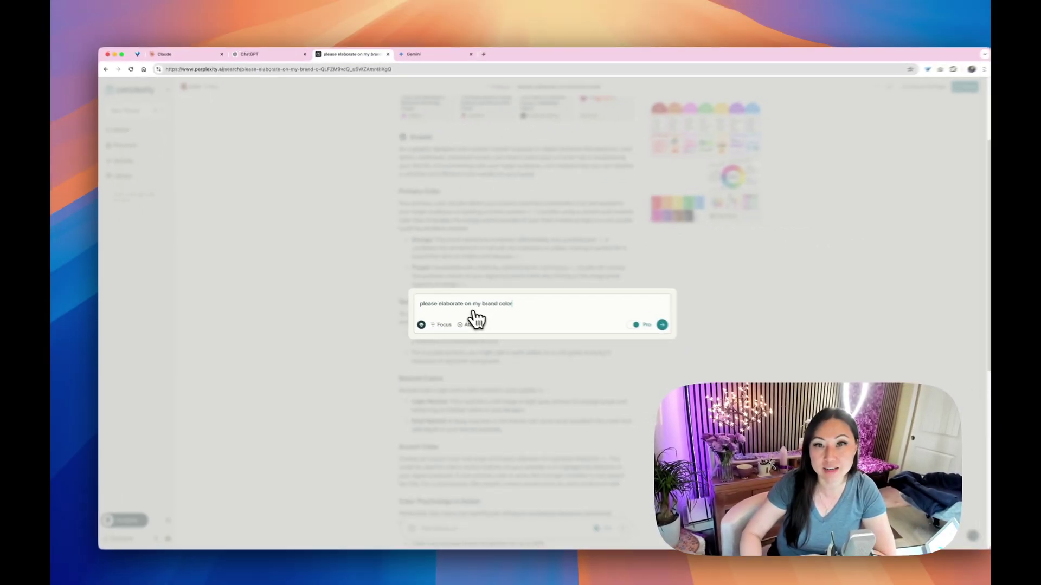
Submit 'please elaborate on my brand color' as an incognito thread
key(Return)
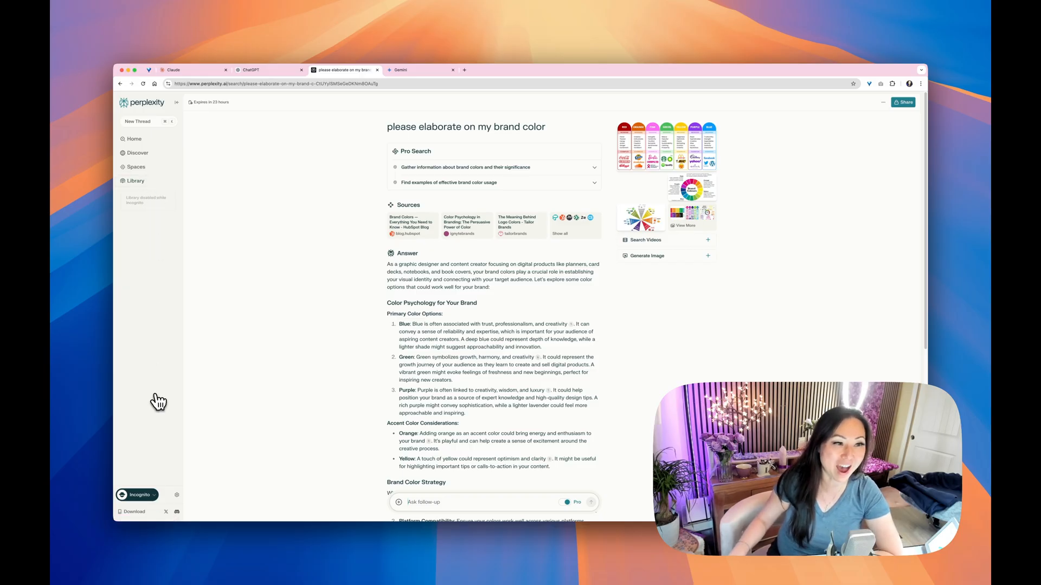
scroll(158, 402, down, 1)
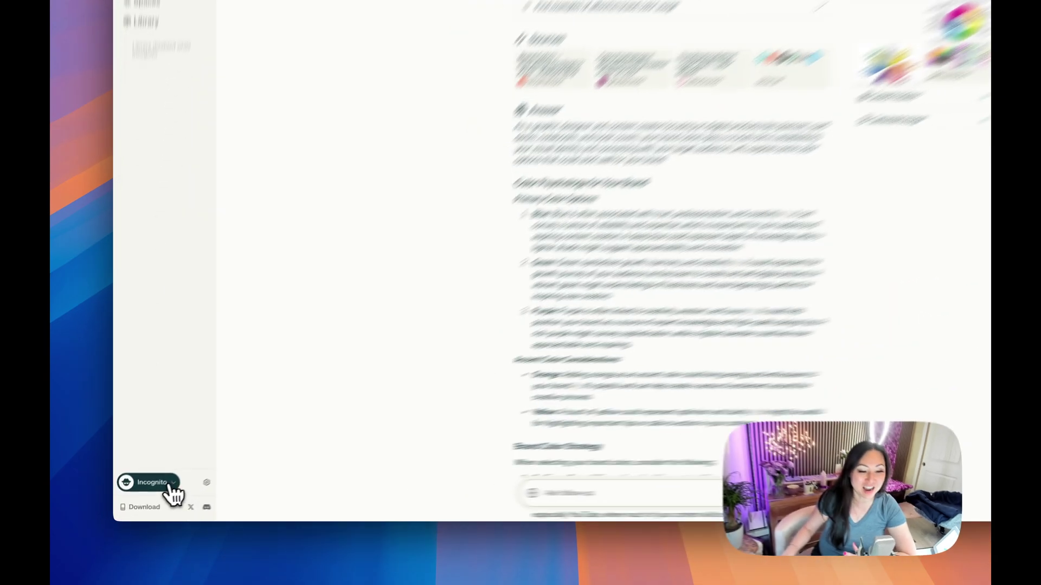
Switch back to the signed-in account and show the library of past threads
click(134, 495)
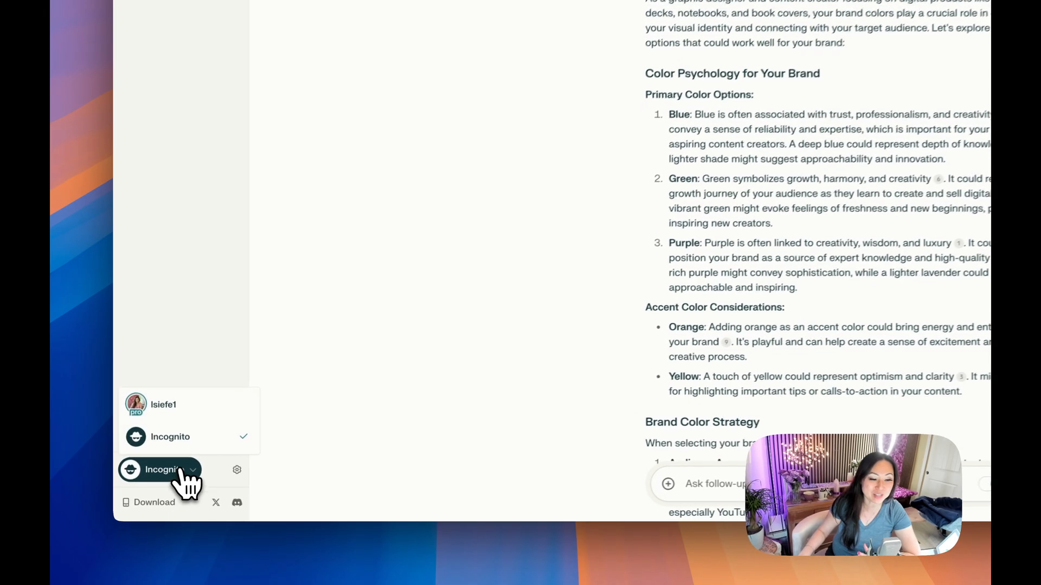
click(136, 465)
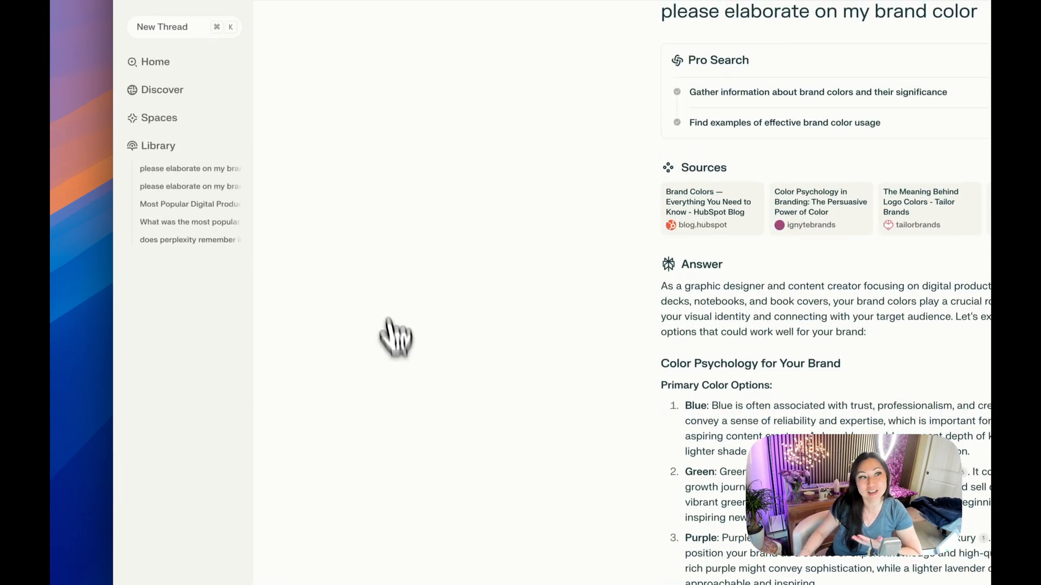
click(159, 251)
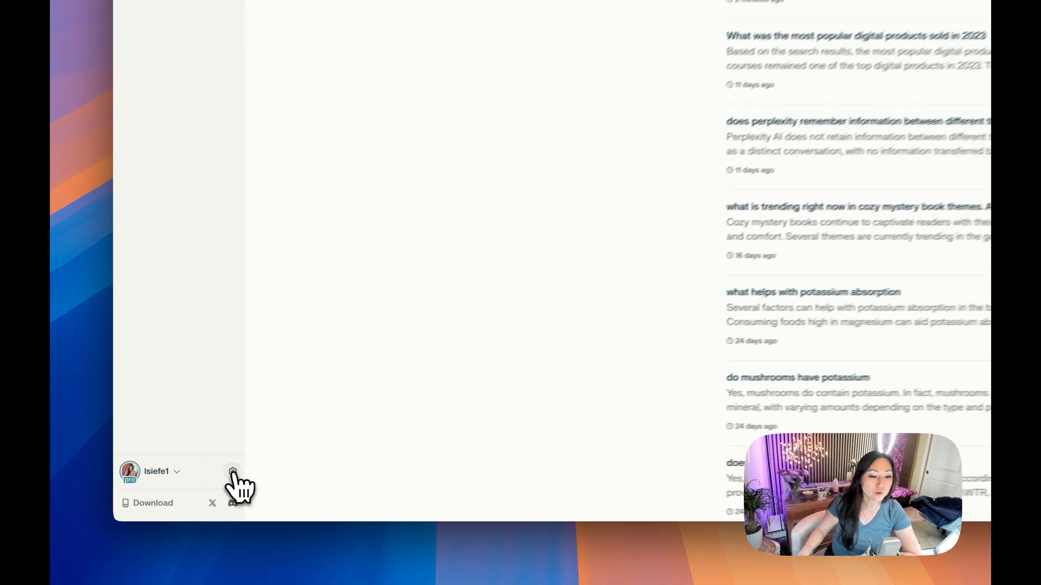
Show the Profile settings with self-introduction, location and preferred response language
click(176, 494)
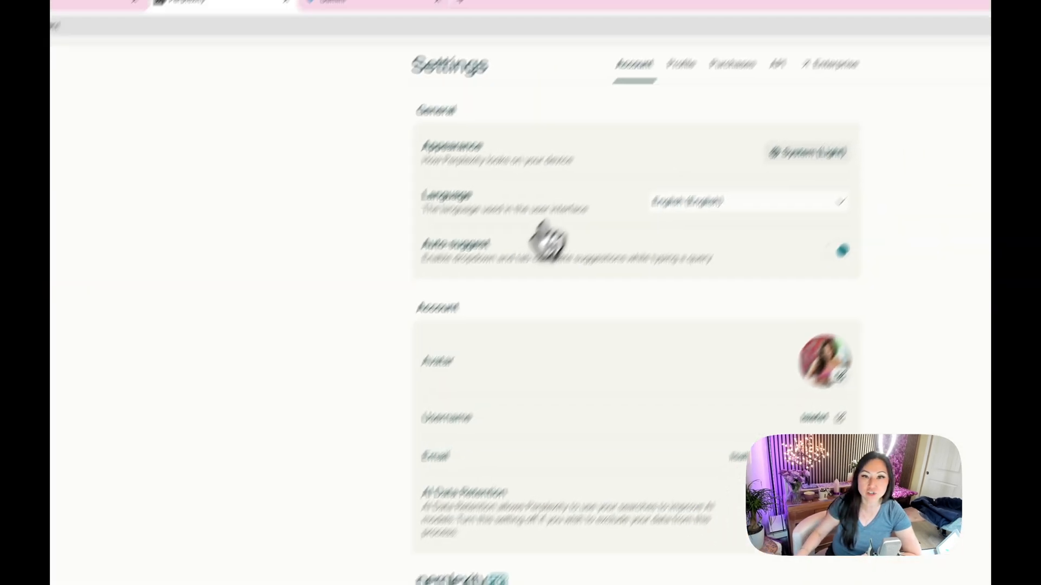
click(617, 140)
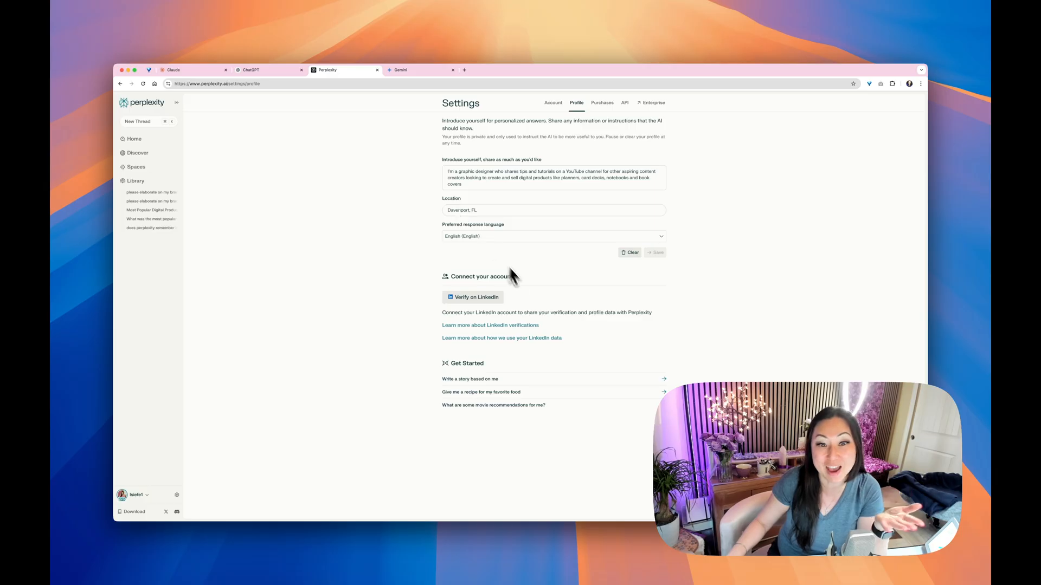
Preview the Pro shopping setup from Purchases up to Confirm Details, then abandon it unpurchased
click(603, 103)
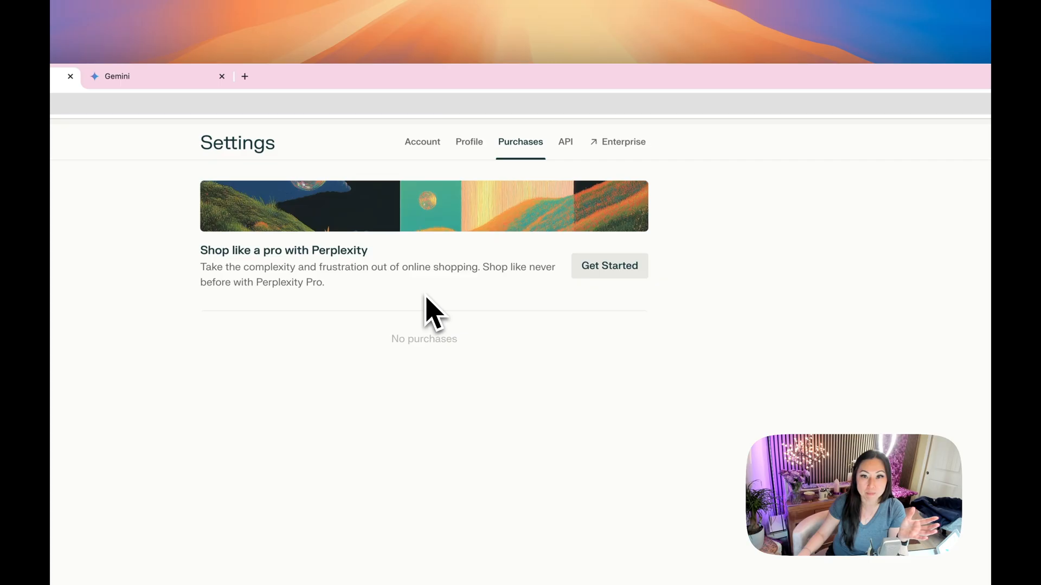
click(610, 266)
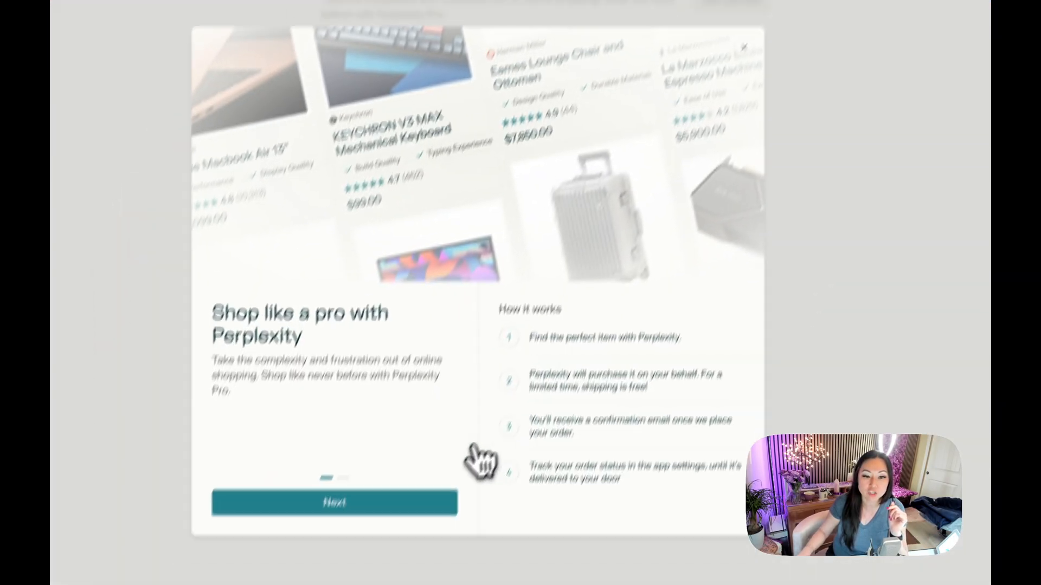
click(424, 501)
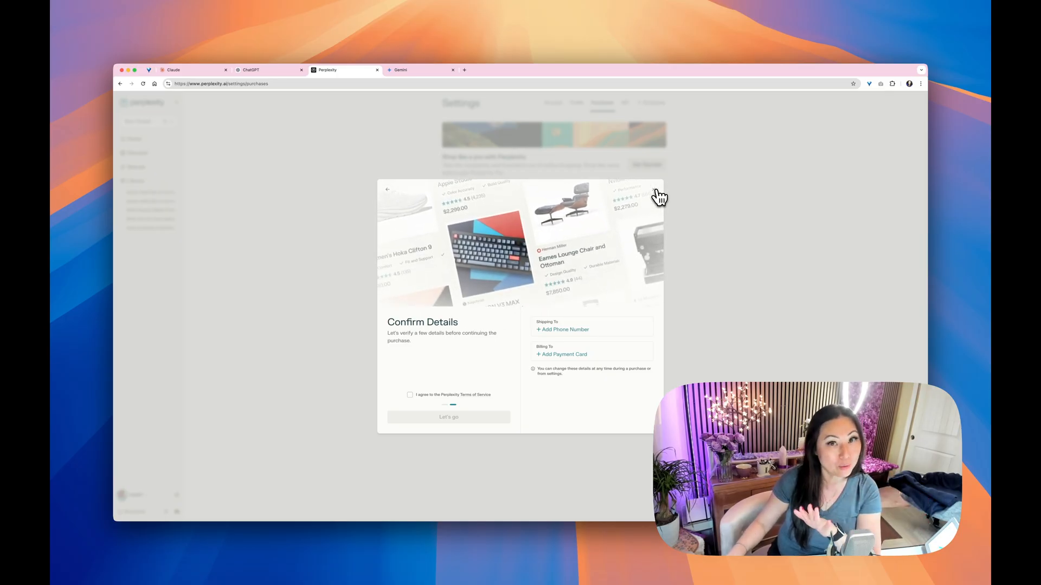
click(659, 196)
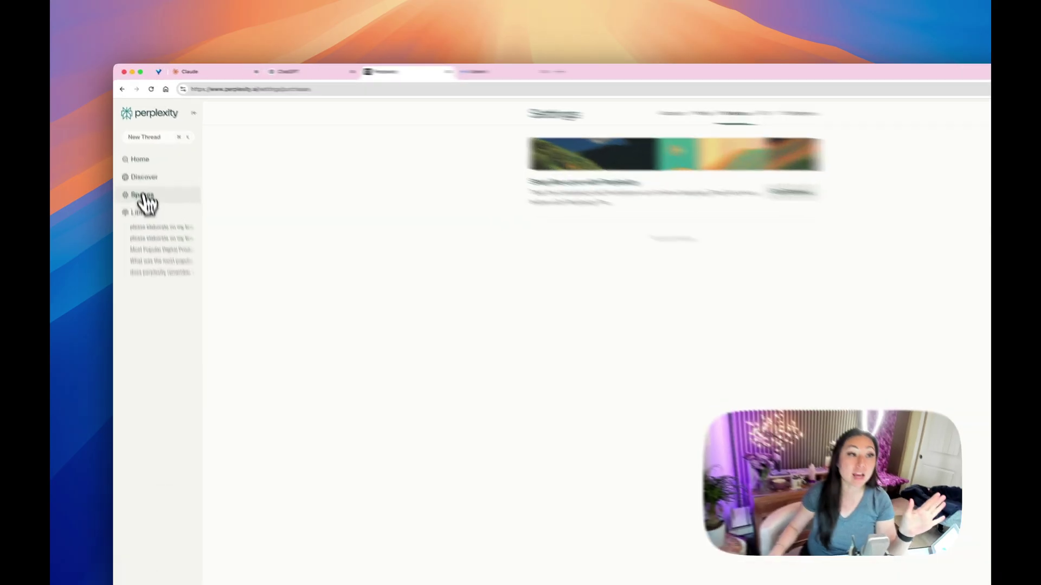
Show the Spaces and Library pages in the sidebar, then move over to Gemini
click(145, 200)
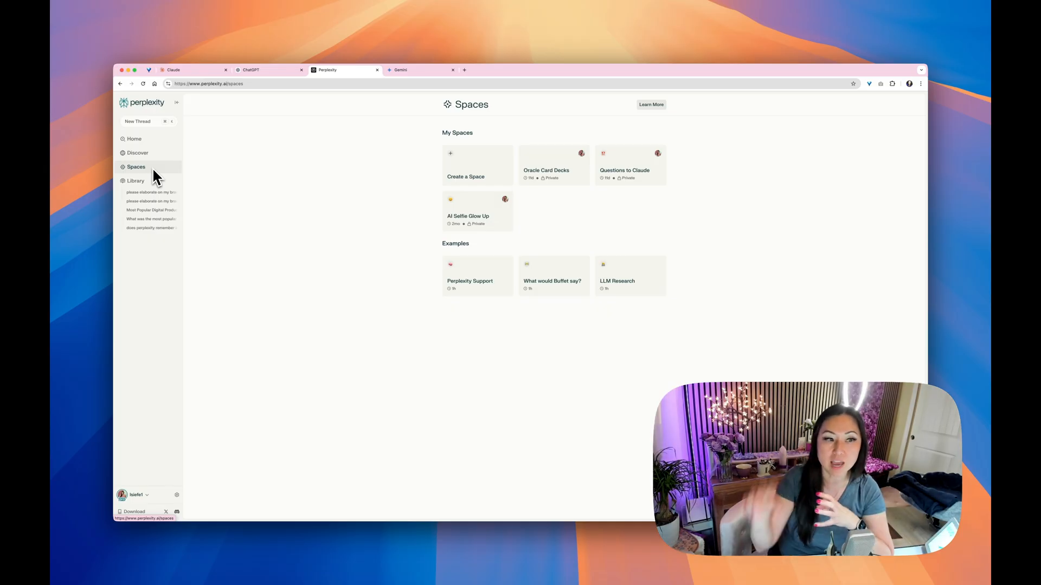
click(136, 181)
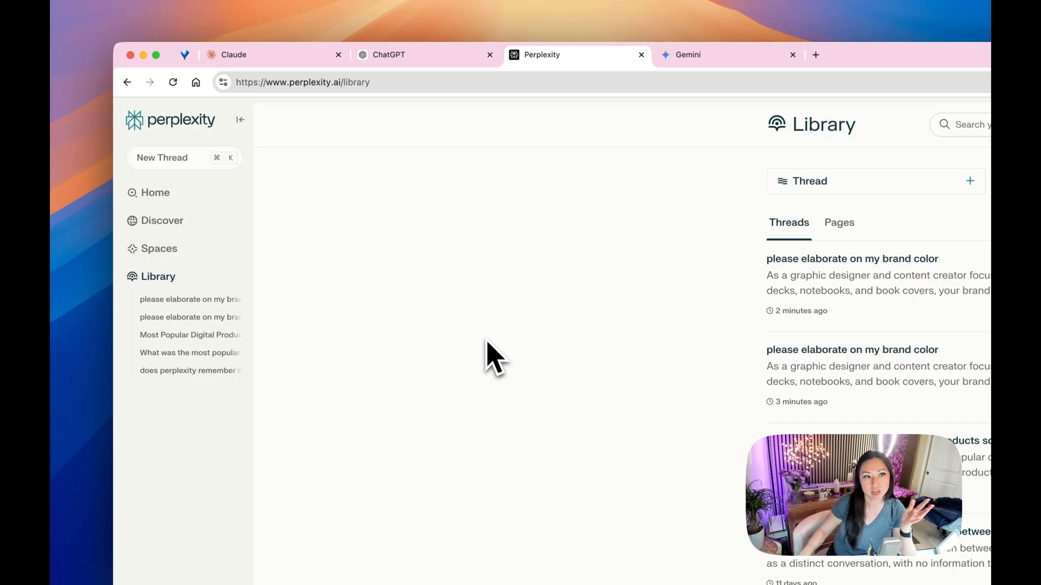
click(159, 249)
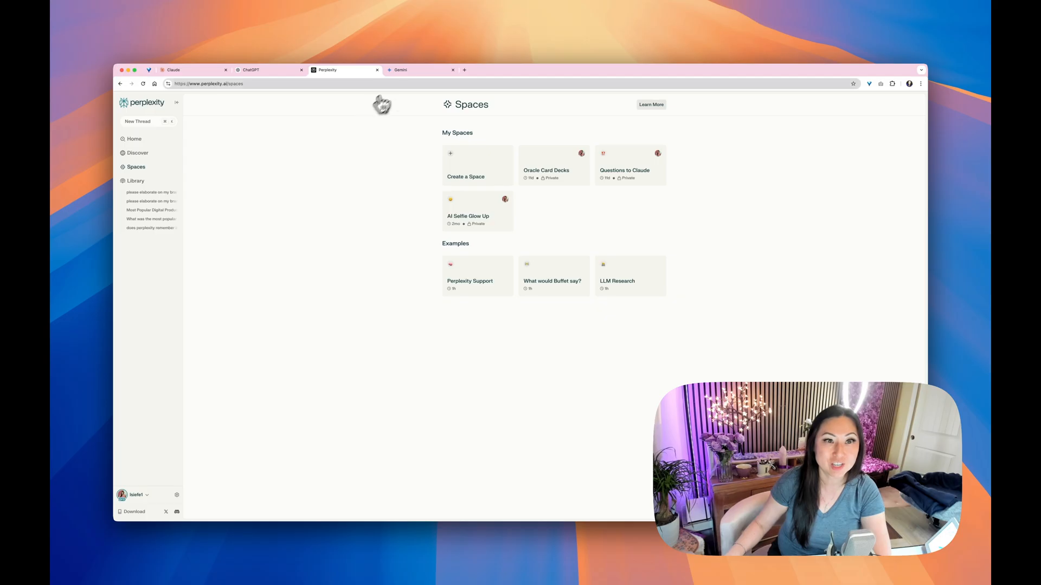
click(400, 70)
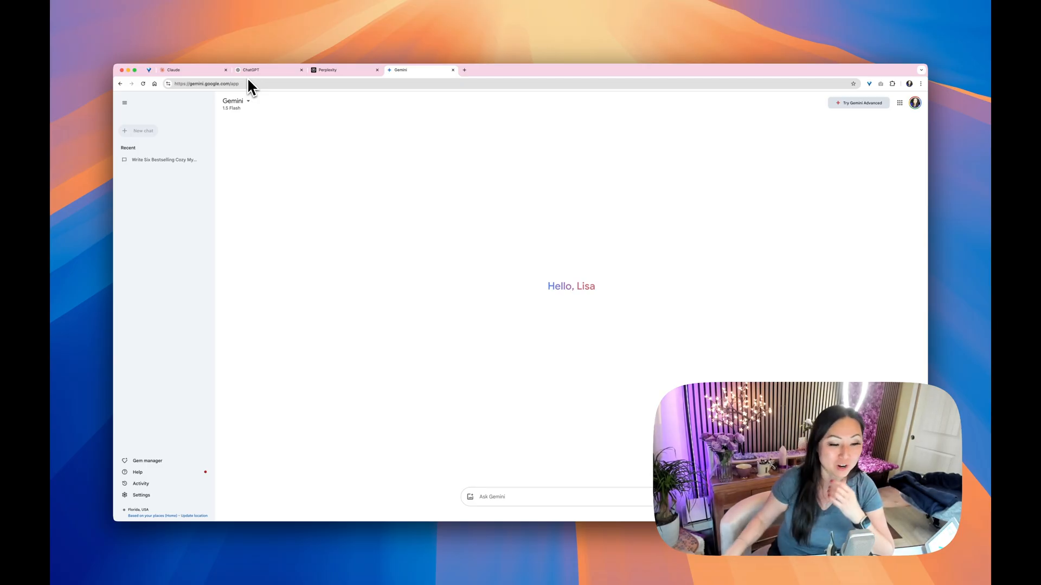
Expand Gemini's Settings submenu with extensions, public links and dark theme options
click(140, 495)
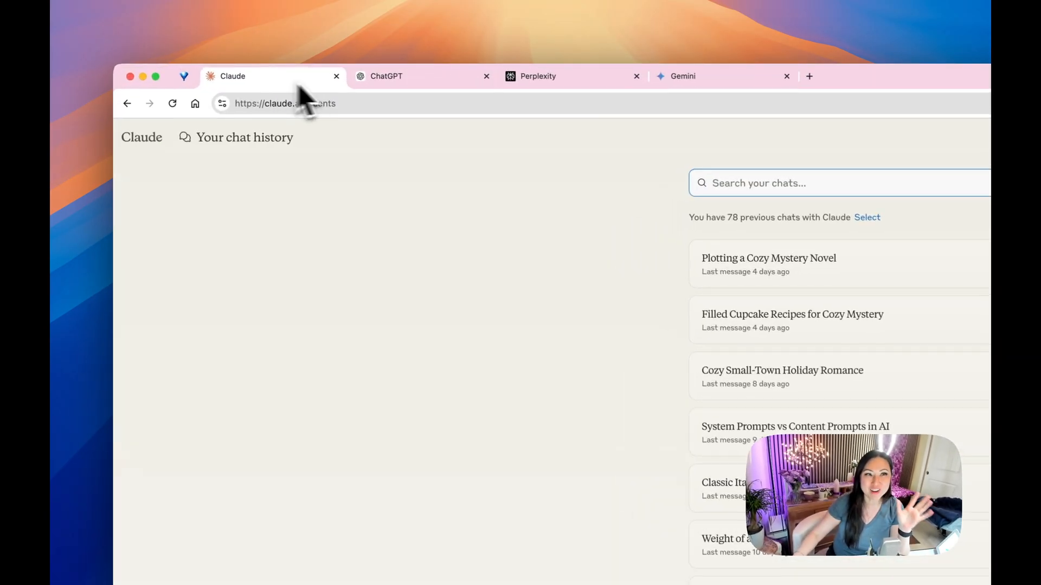
Return to Perplexity and delete the brand color thread, confirming the deletion
click(389, 76)
click(542, 75)
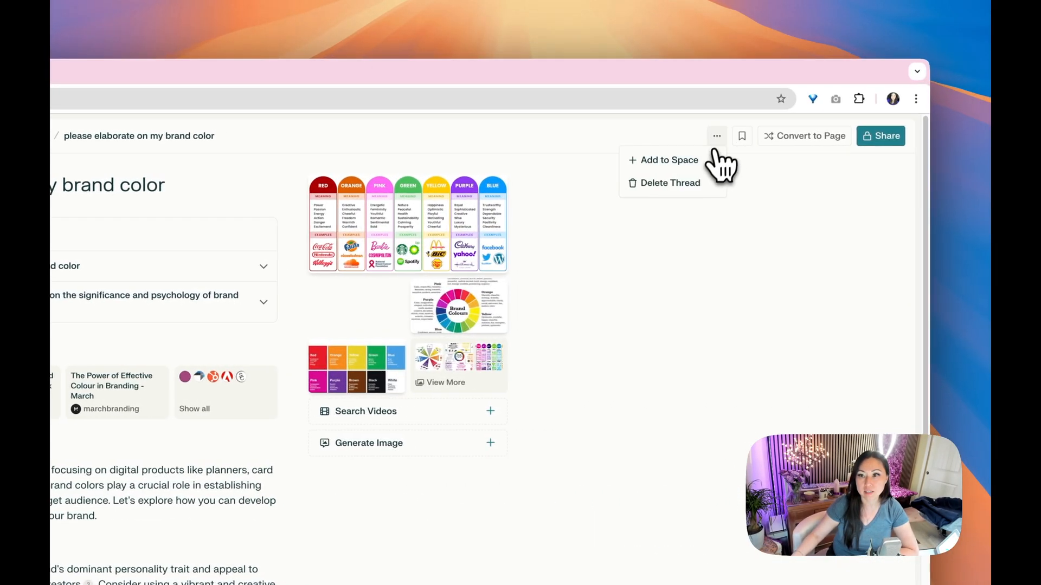
click(684, 183)
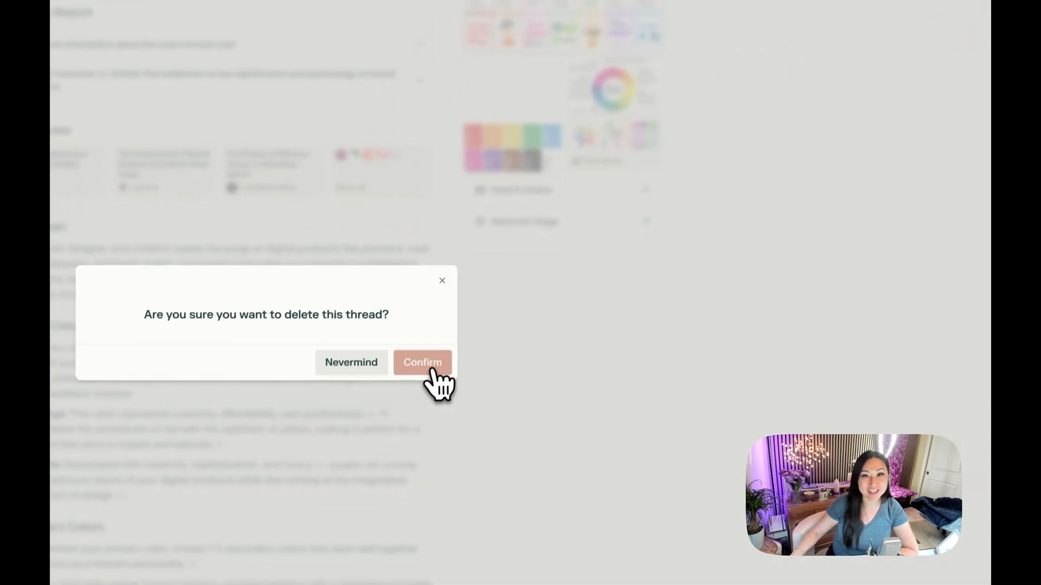
click(437, 372)
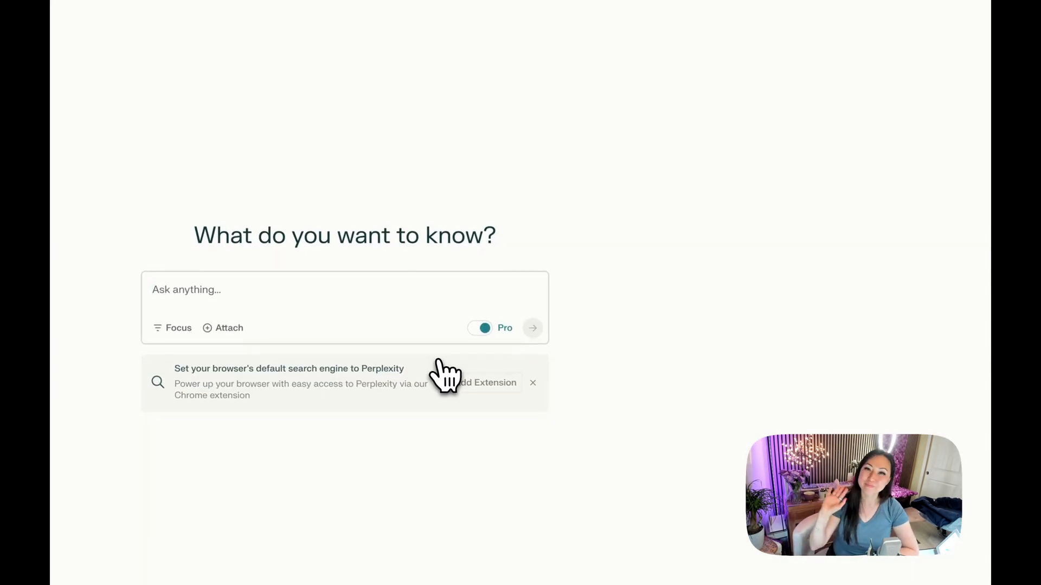